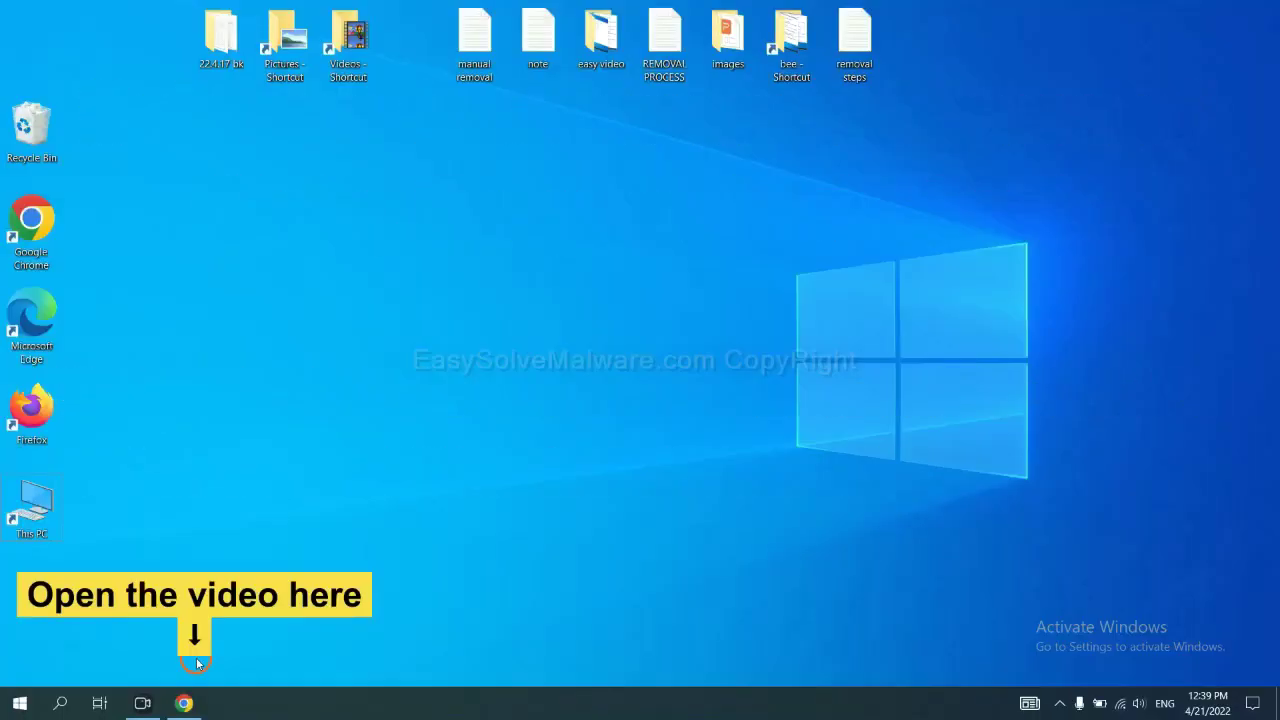
- Open the malware removal guide linked in the YouTube video description in Chrome and download SpyHunter for Windows from it
{"action": "left_click", "coordinate": [194, 702]}
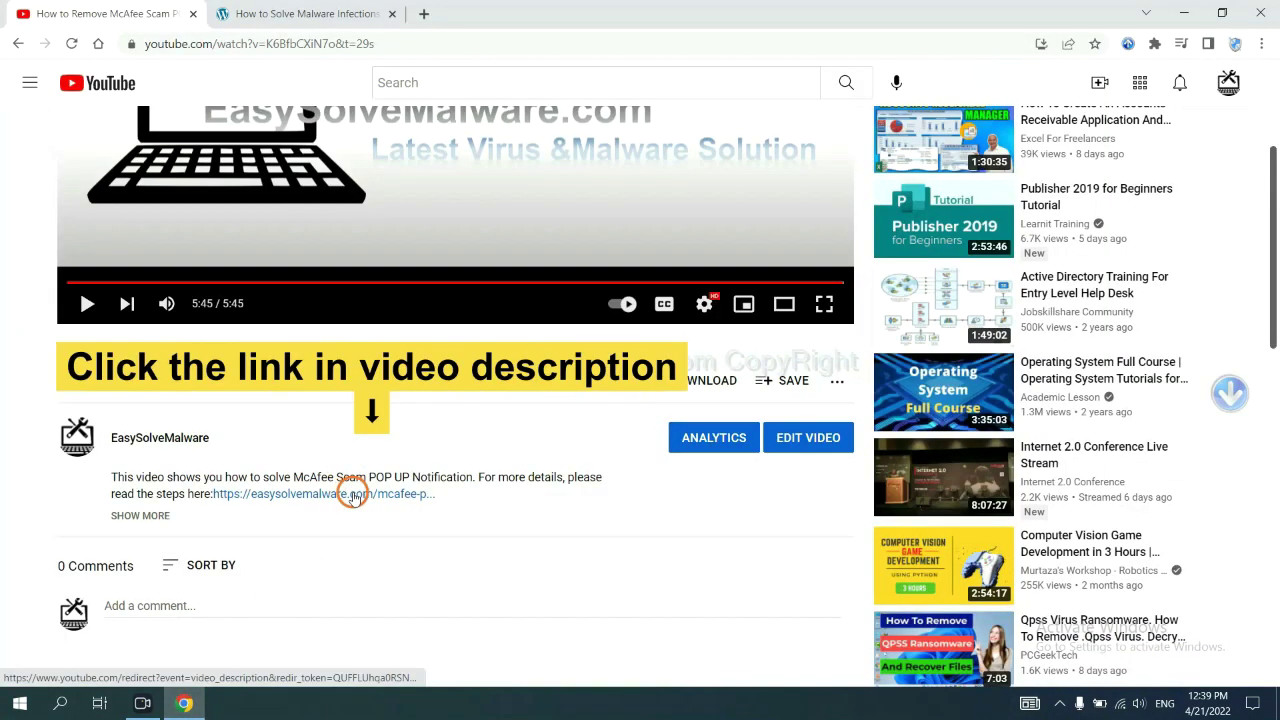
{"action": "left_click", "coordinate": [352, 494]}
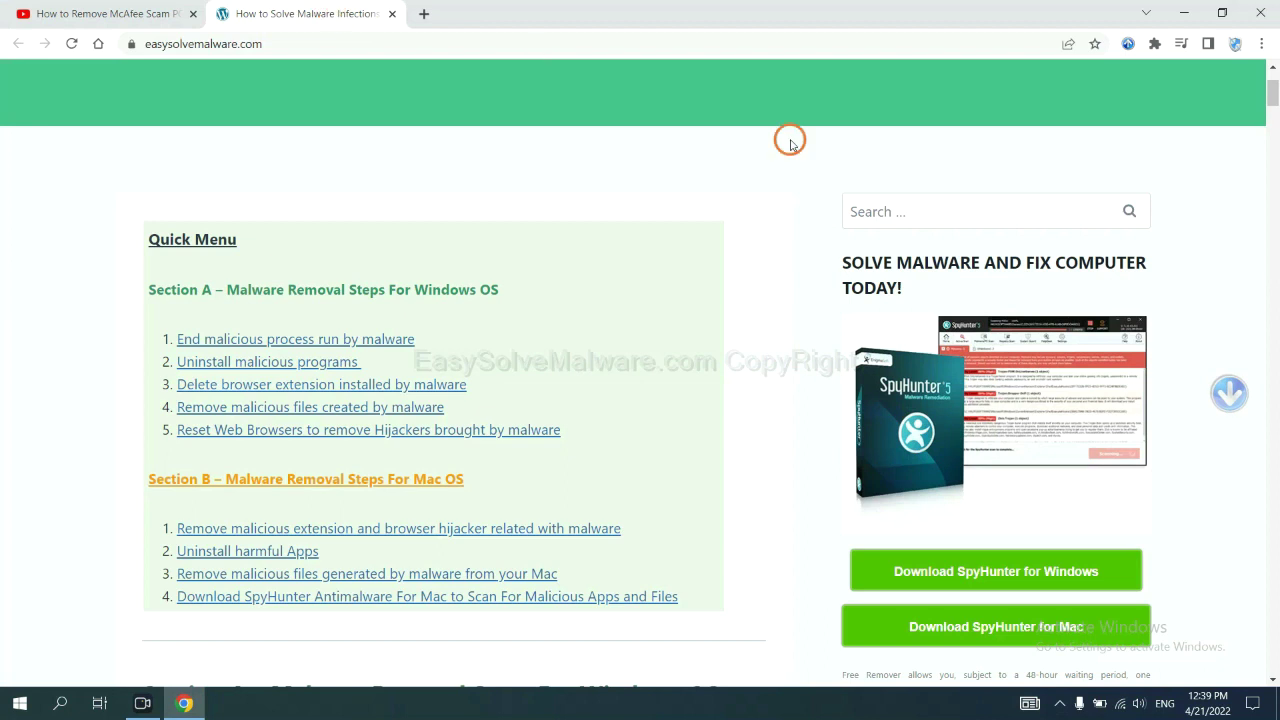
{"action": "scroll", "coordinate": [1271, 341], "scroll_direction": "down", "scroll_amount": 3}
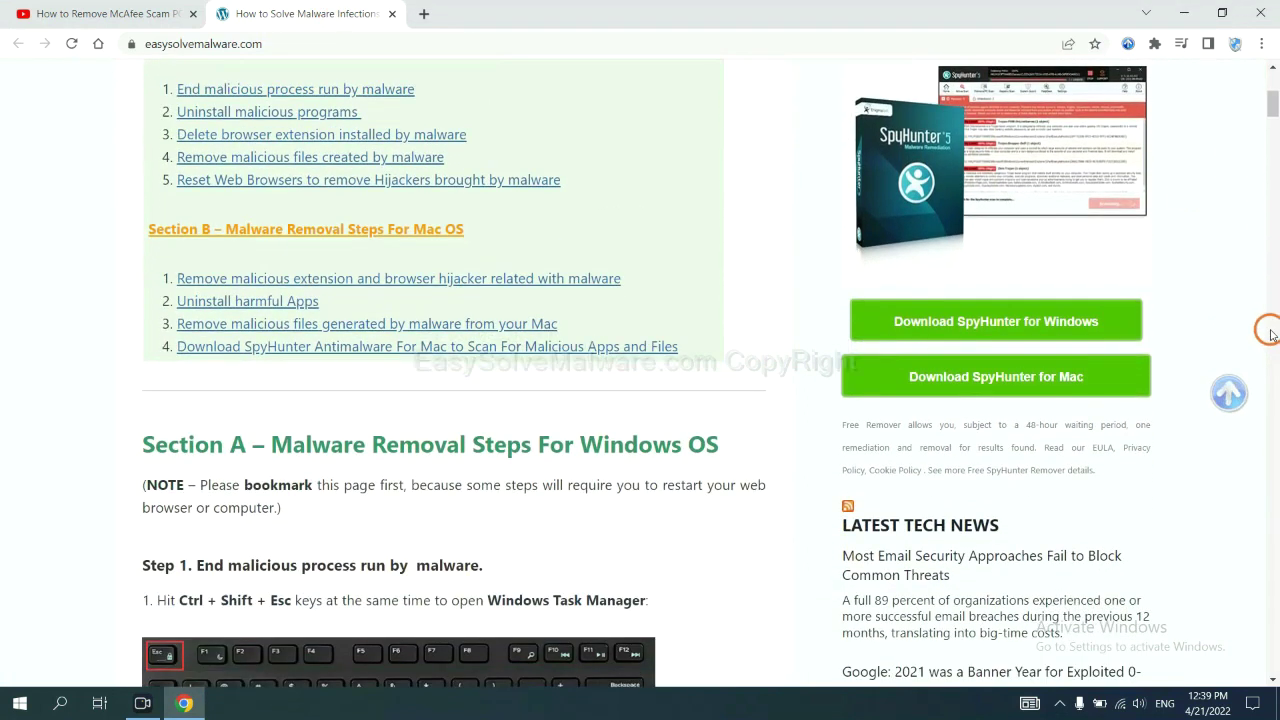
{"action": "left_click", "coordinate": [1087, 317]}
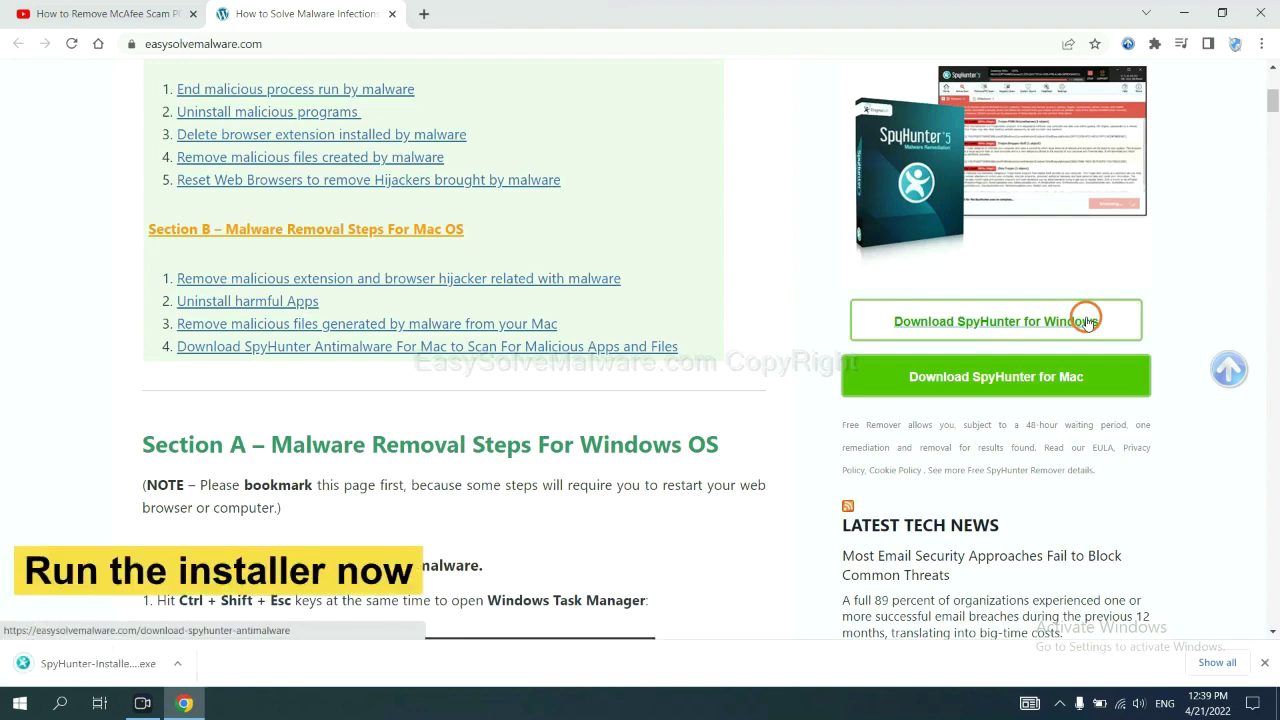
- Run the downloaded SpyHunter installer in English, accept the EULA and Privacy Policy, and complete the installation
{"action": "left_click", "coordinate": [80, 665]}
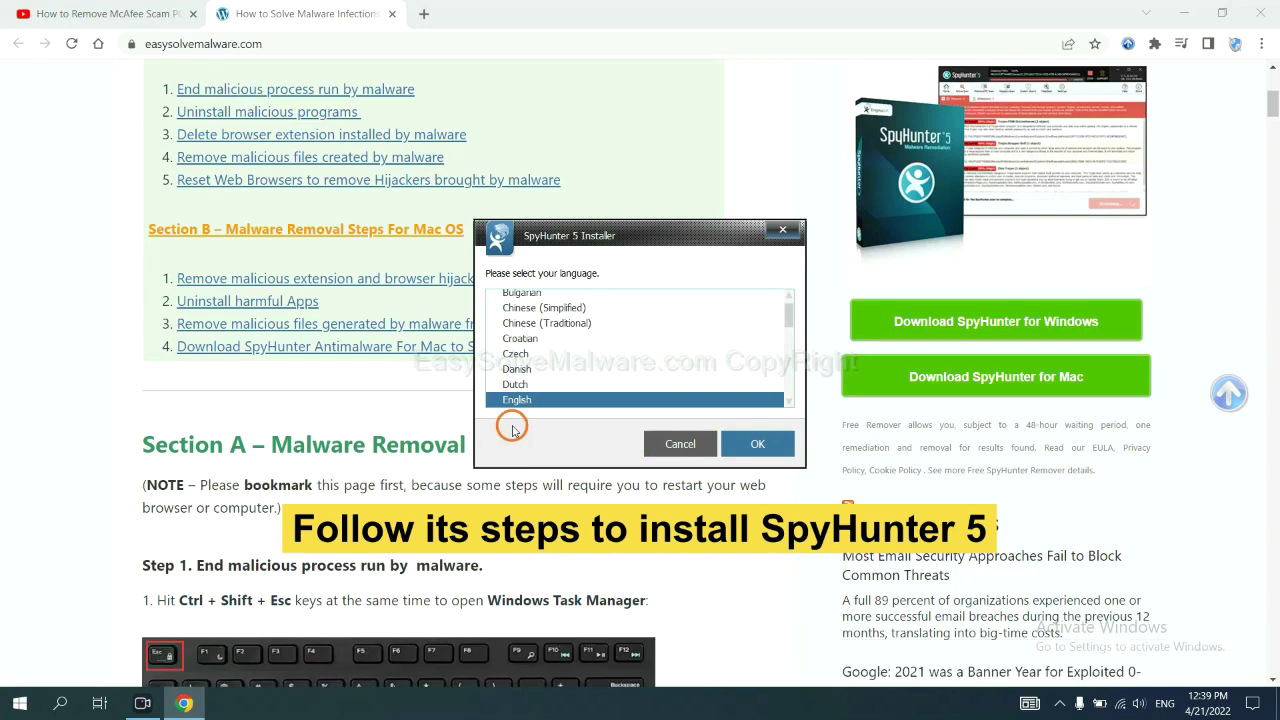
{"action": "left_click", "coordinate": [748, 437]}
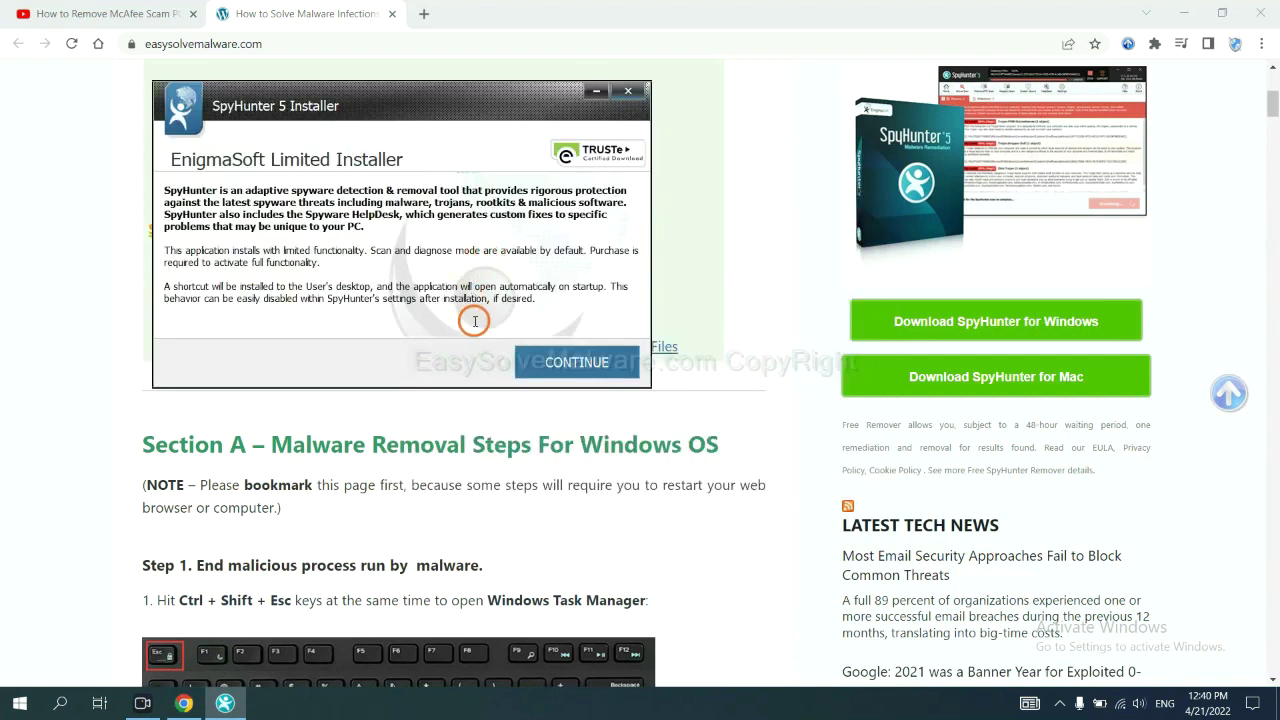
{"action": "left_click", "coordinate": [547, 366]}
{"action": "left_click", "coordinate": [412, 320]}
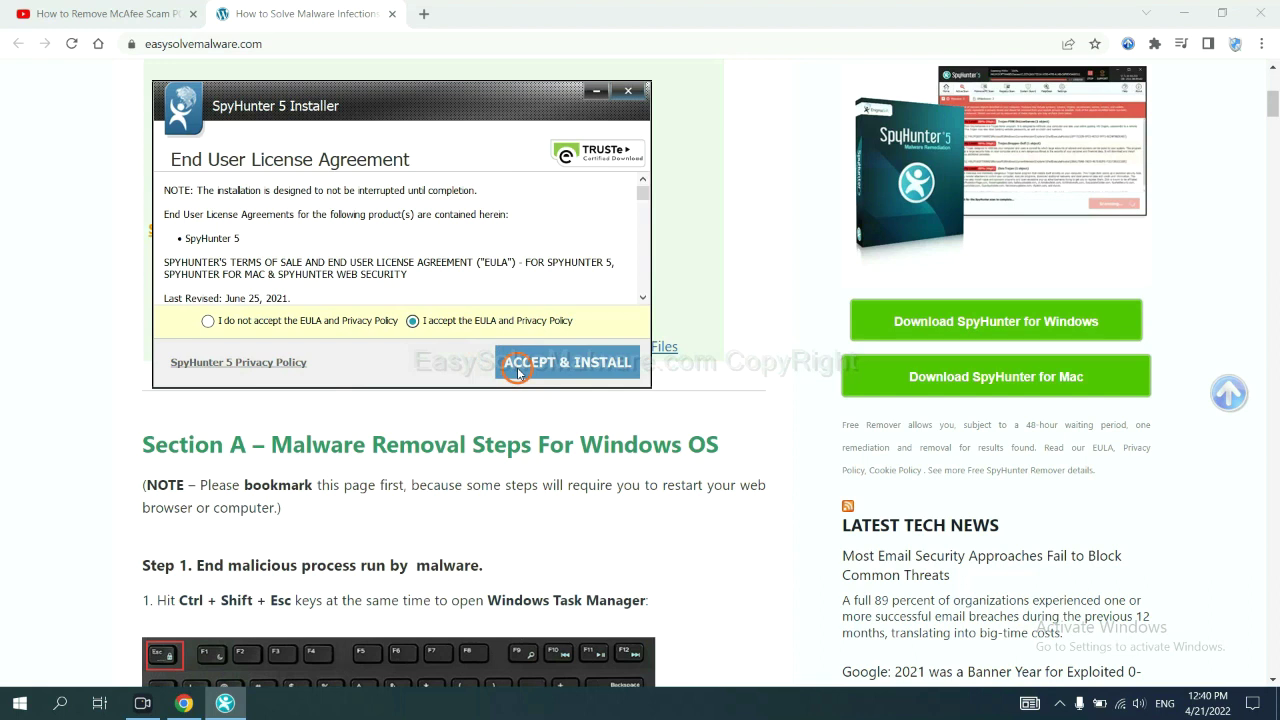
{"action": "left_click", "coordinate": [518, 372]}
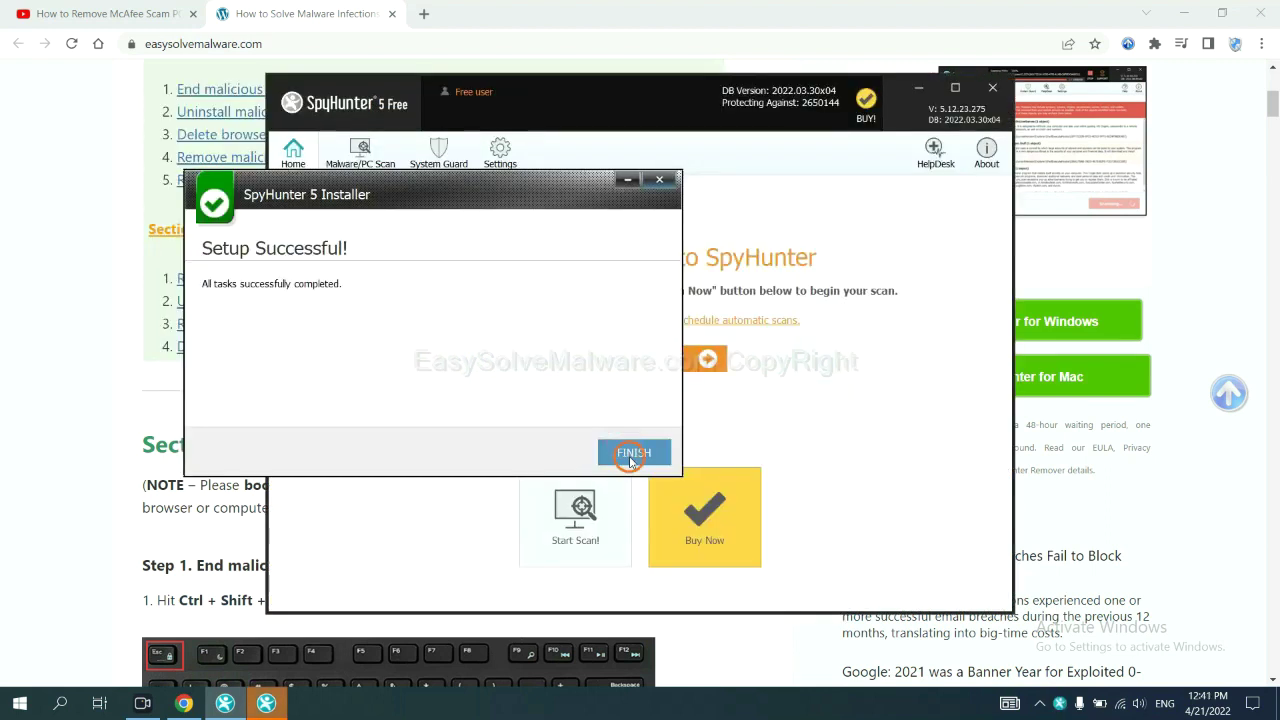
{"action": "left_click", "coordinate": [634, 451]}
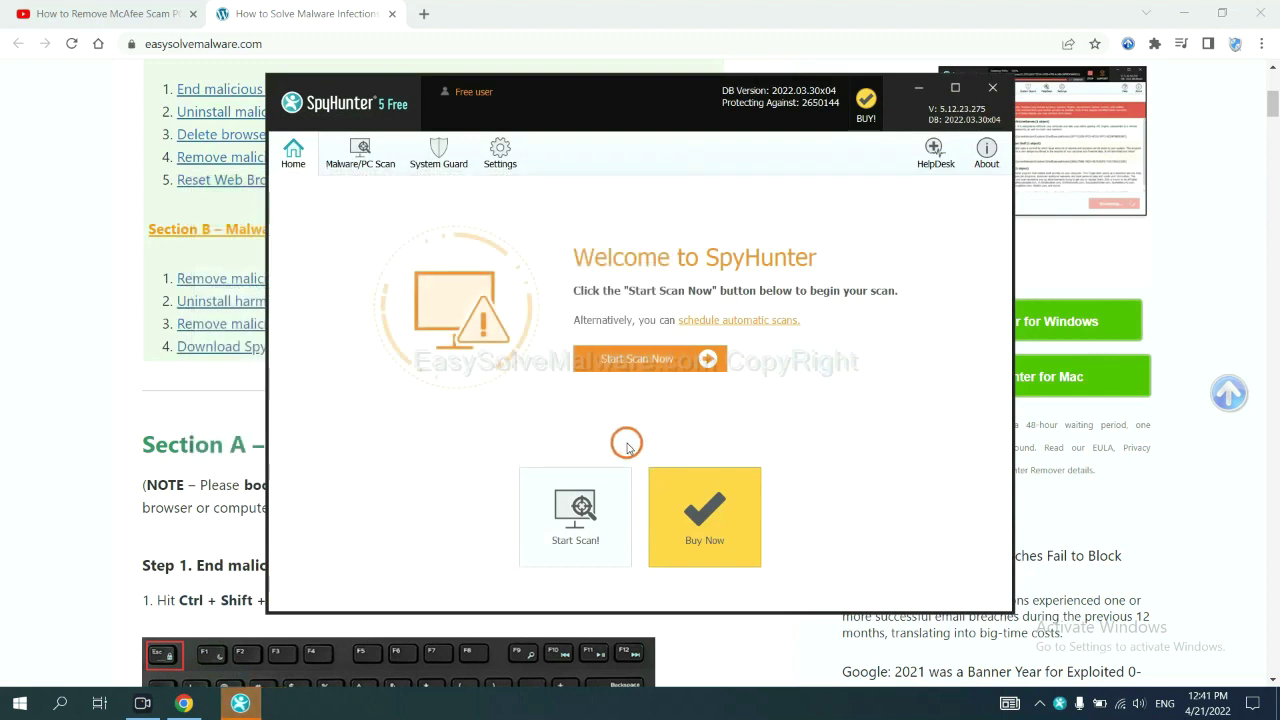
- Start a SpyHunter scan and continue past the unknown objects page with remove360.bat set to Disable
{"action": "left_click", "coordinate": [630, 367]}
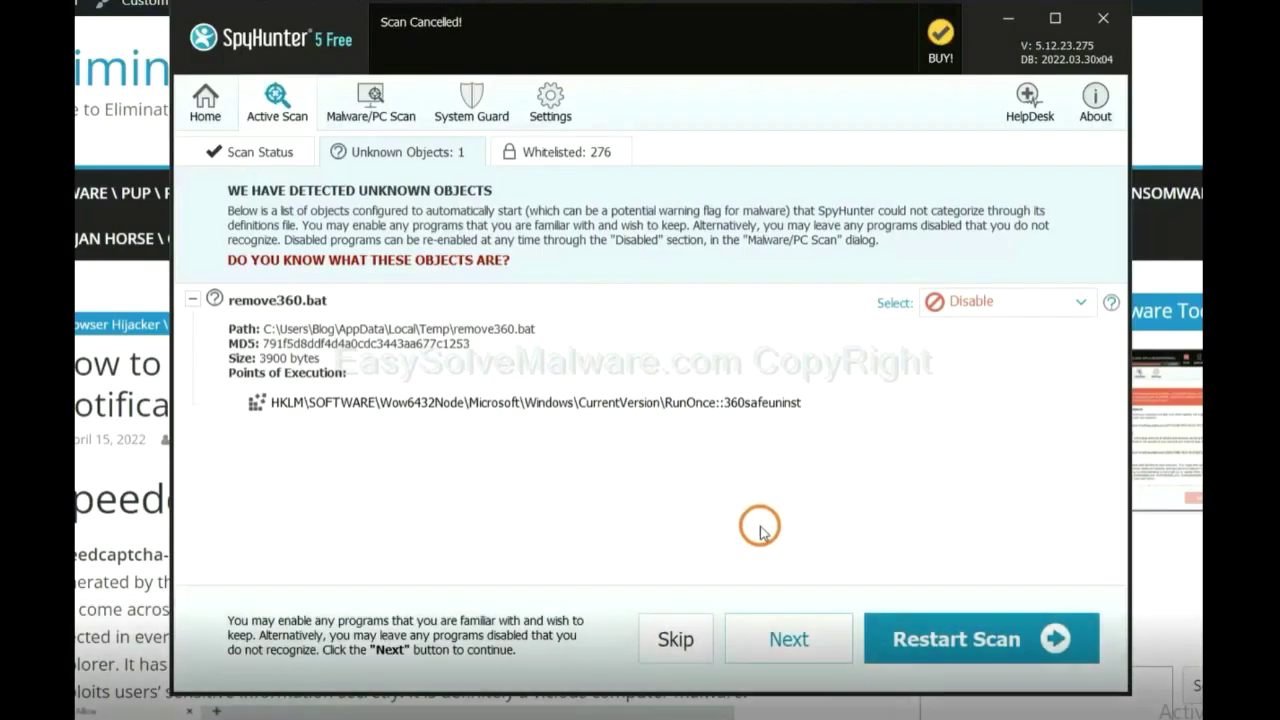
{"action": "left_click", "coordinate": [783, 639]}
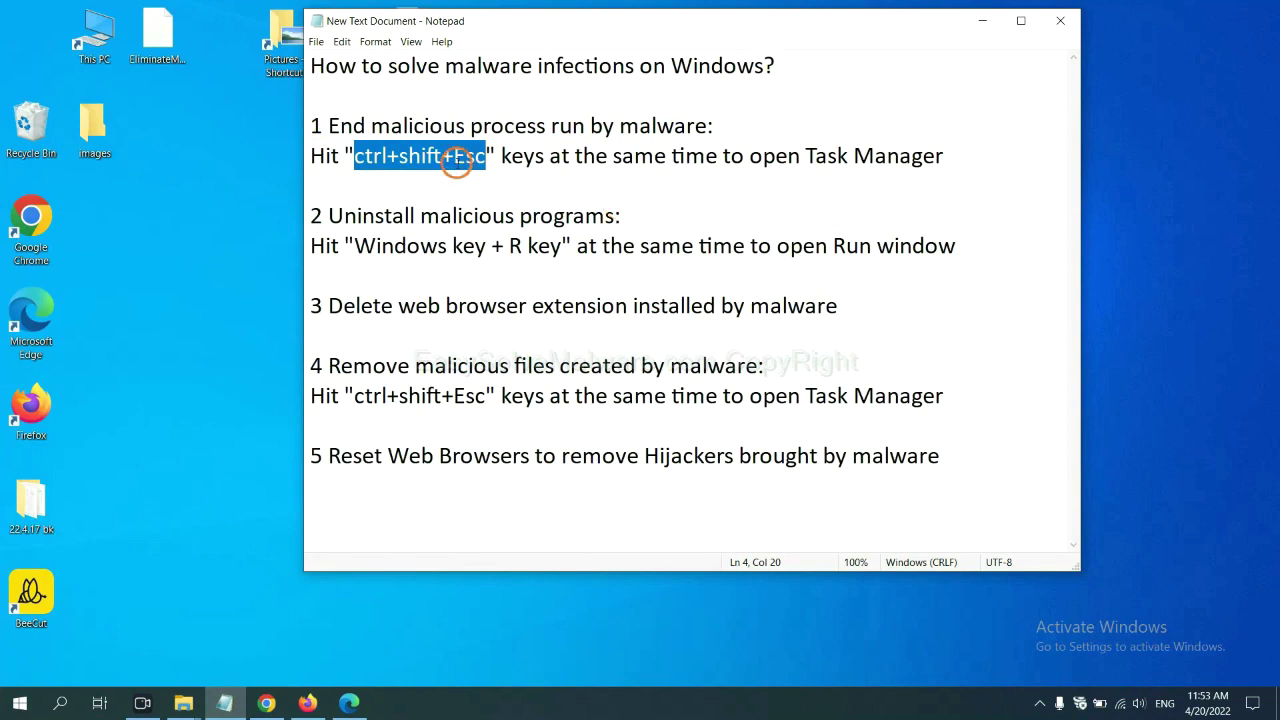
- Highlight the Task Manager shortcut in the note, then inspect the Usermode Font Driver Host process in Task Manager and close it
{"action": "left_click_drag", "start_coordinate": [486, 158], "coordinate": [347, 160]}
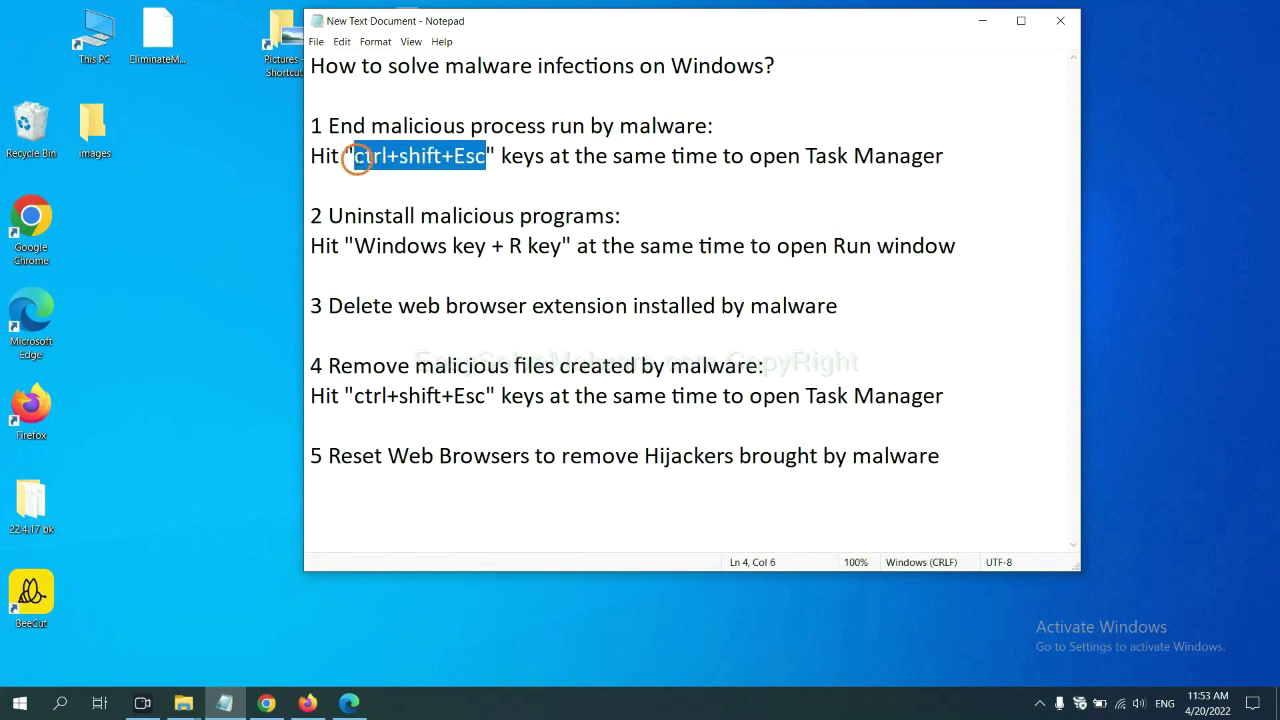
{"action": "key", "text": "ctrl+shift+Escape"}
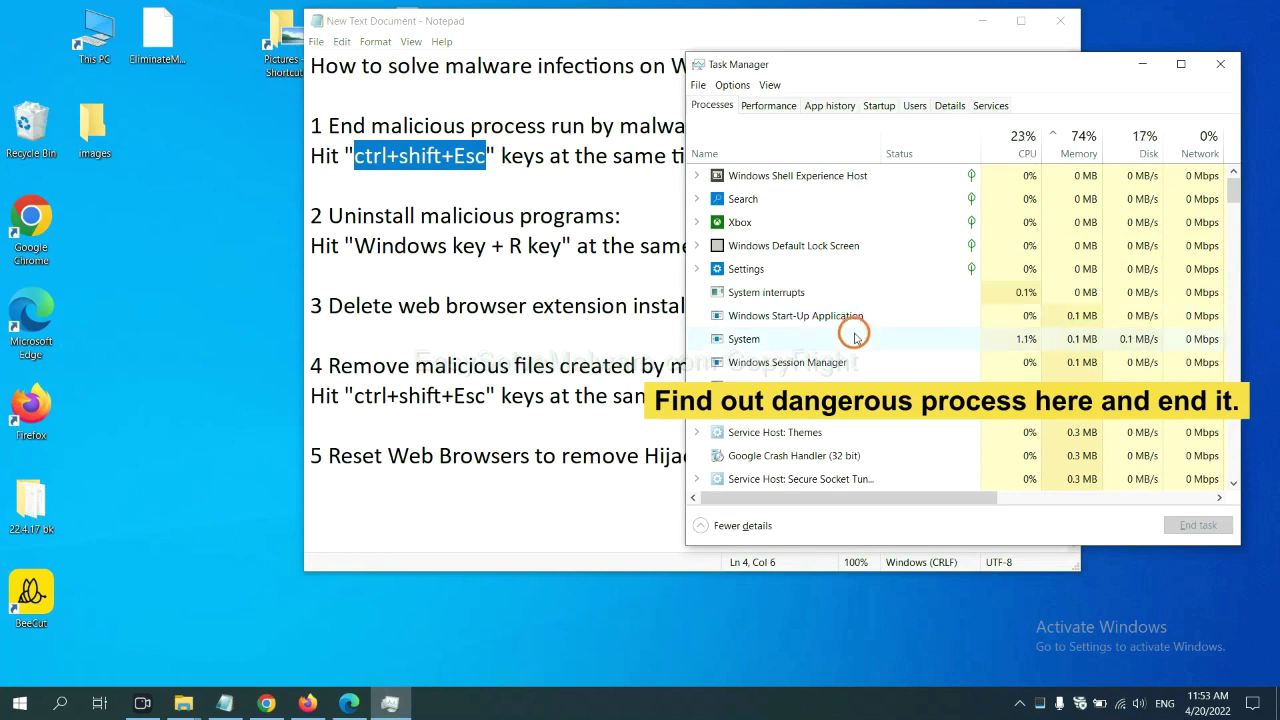
{"action": "left_click", "coordinate": [855, 338]}
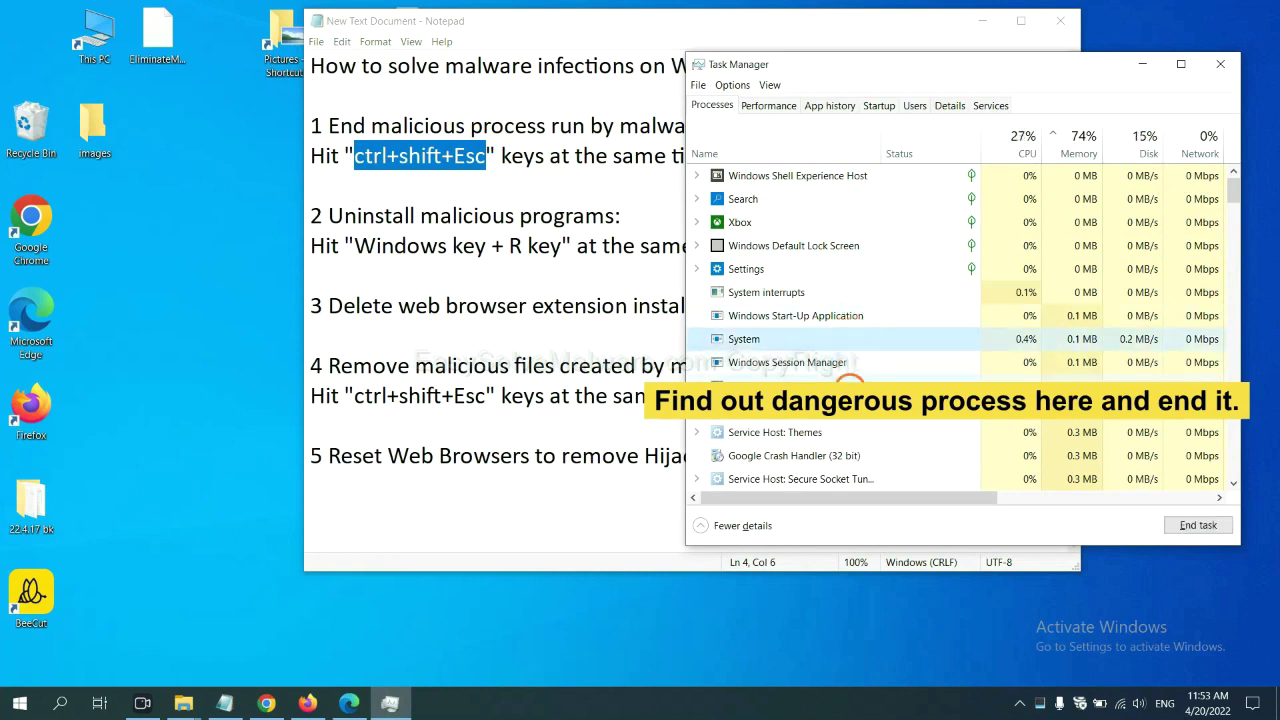
{"action": "left_click", "coordinate": [850, 385]}
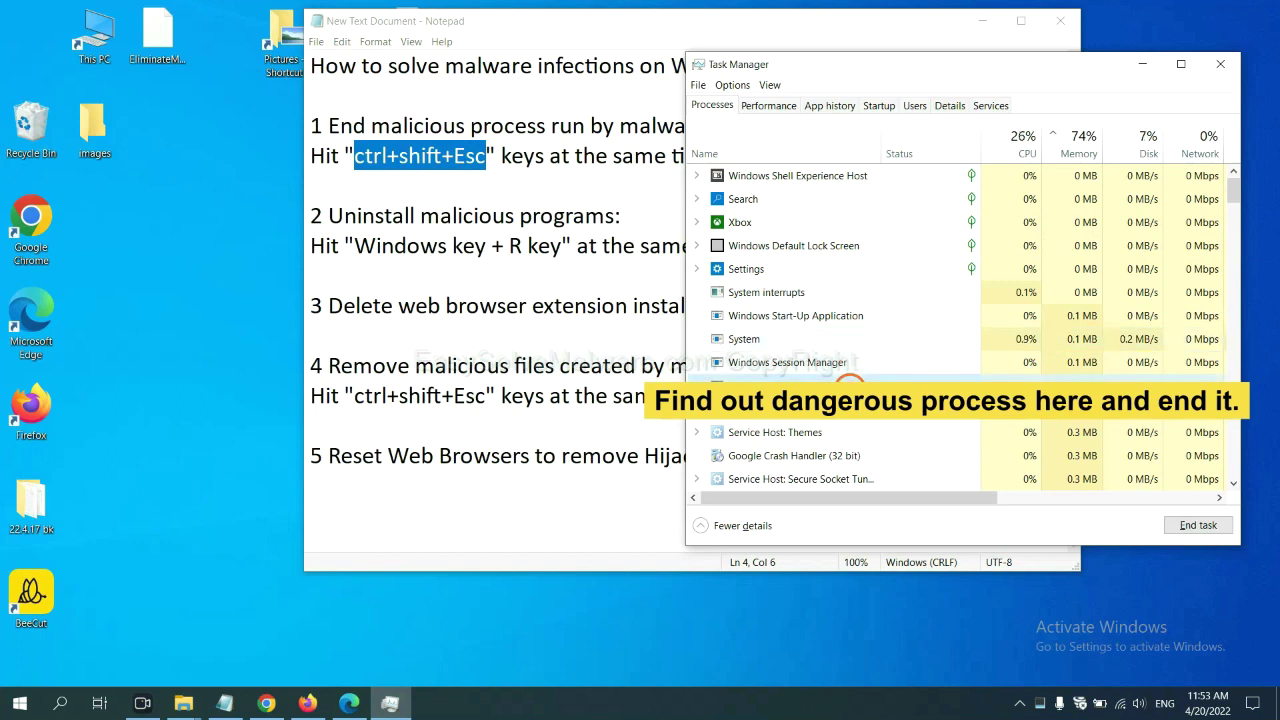
{"action": "left_click", "coordinate": [1208, 527]}
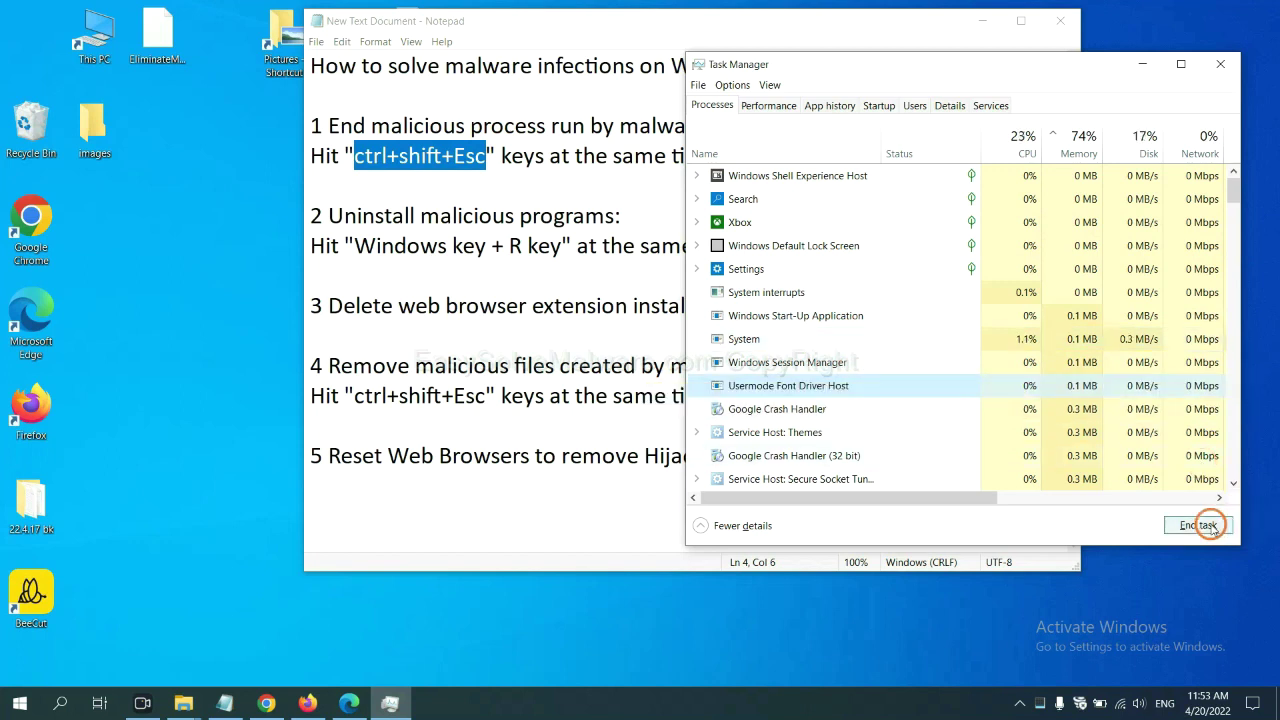
{"action": "left_click", "coordinate": [1212, 66]}
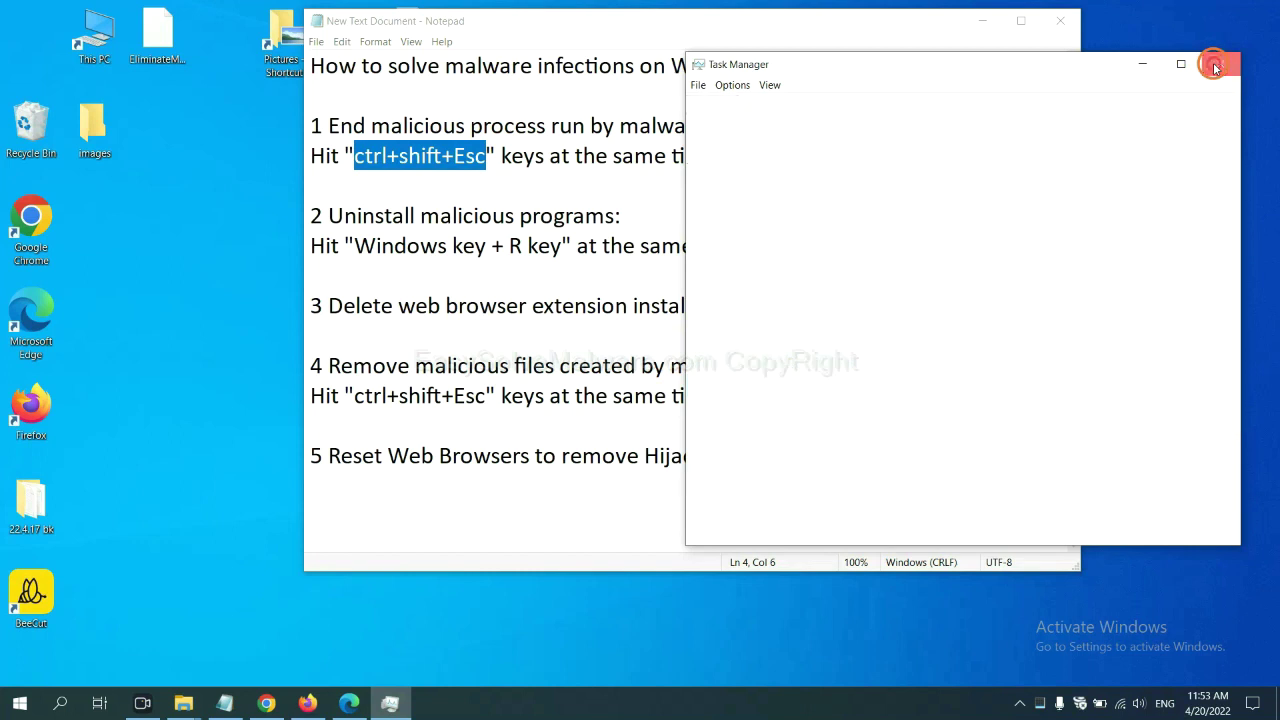
- Highlight the "Windows key + R key" text under step 2 of the Notepad instructions
{"action": "key", "text": "Down"}
{"action": "key", "text": "Down"}
{"action": "key", "text": "Down"}
{"action": "key", "text": "Down"}
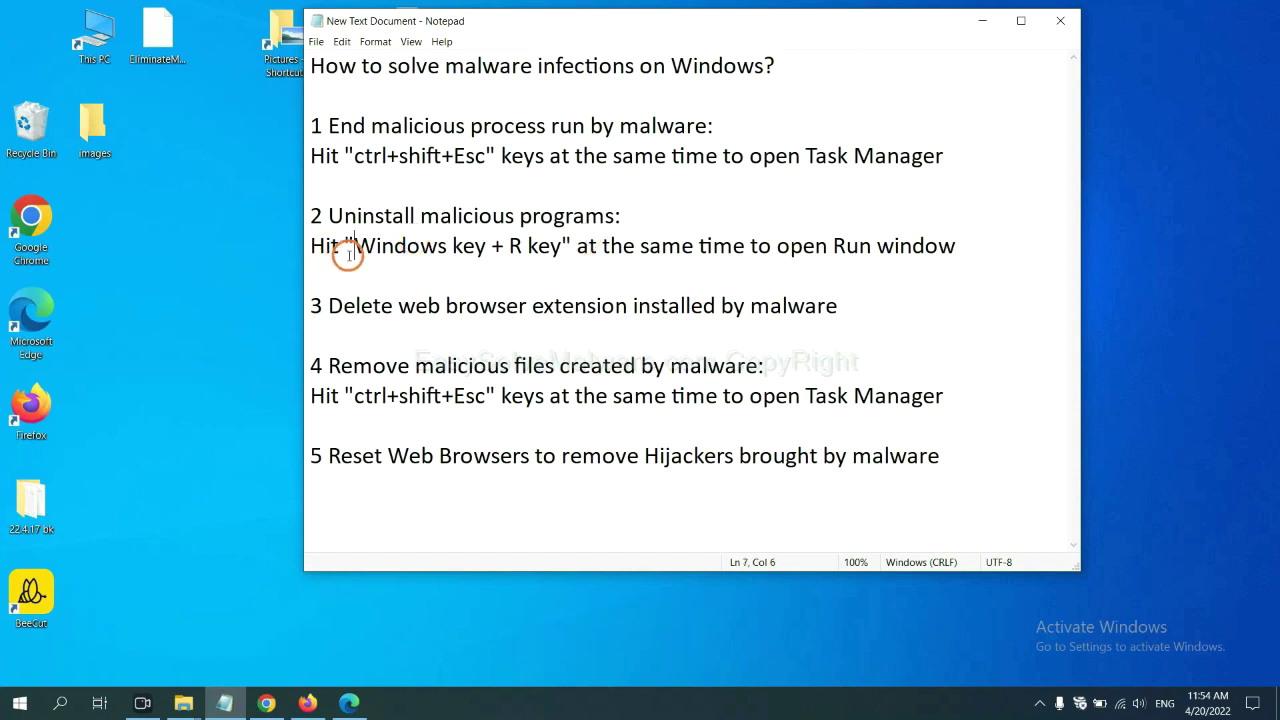
{"action": "left_click_drag", "start_coordinate": [352, 248], "coordinate": [557, 258]}
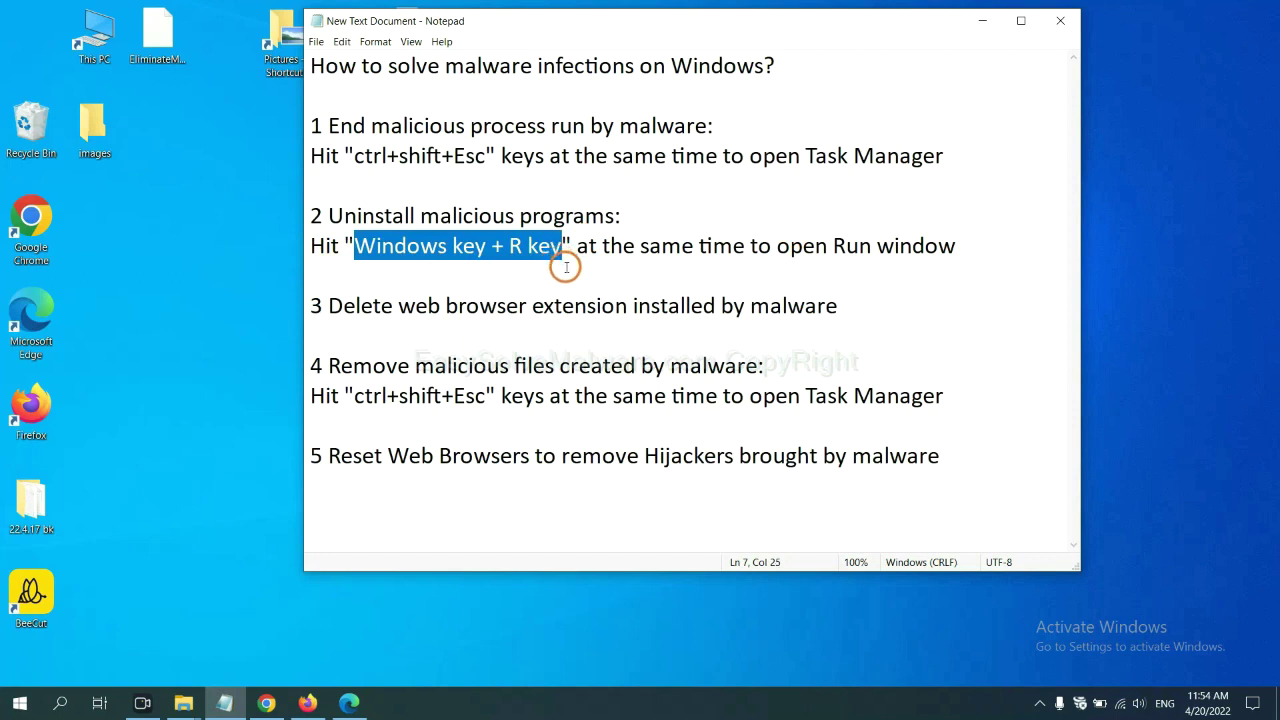
- Open Control Panel through the Run window with the command "control panel"
{"action": "key", "text": "super+r"}
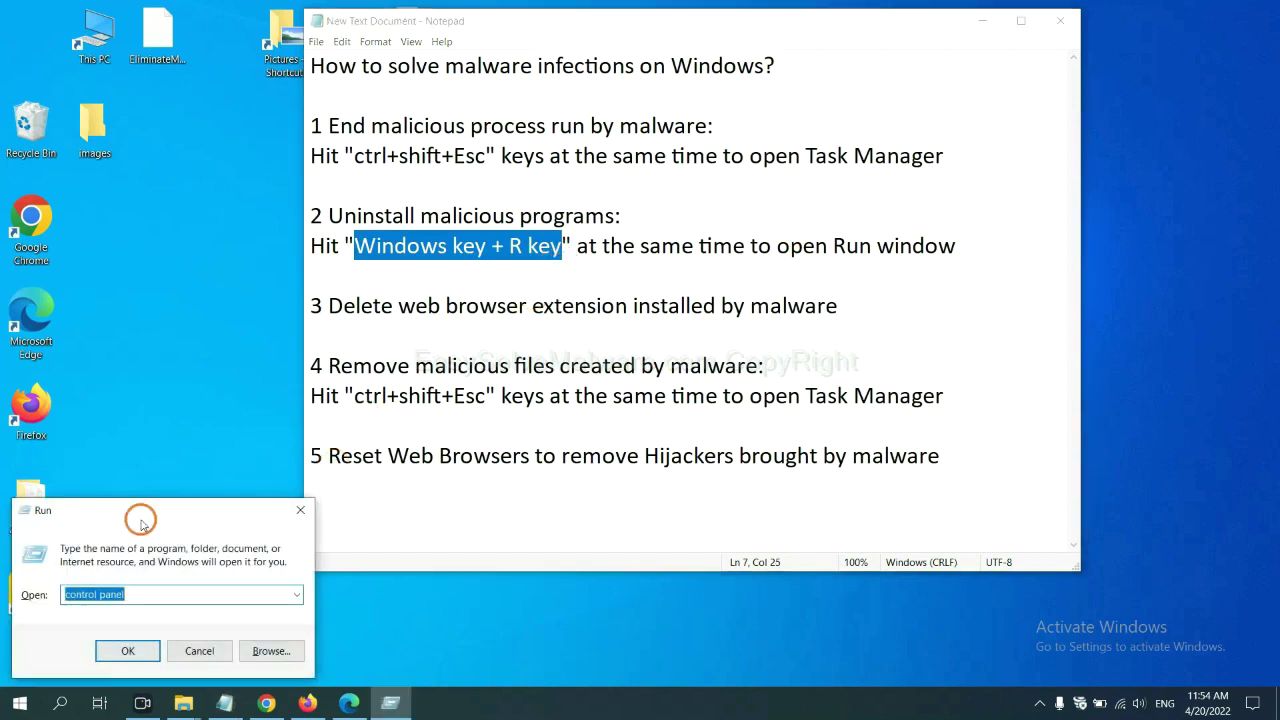
{"action": "left_click_drag", "start_coordinate": [149, 519], "coordinate": [978, 222]}
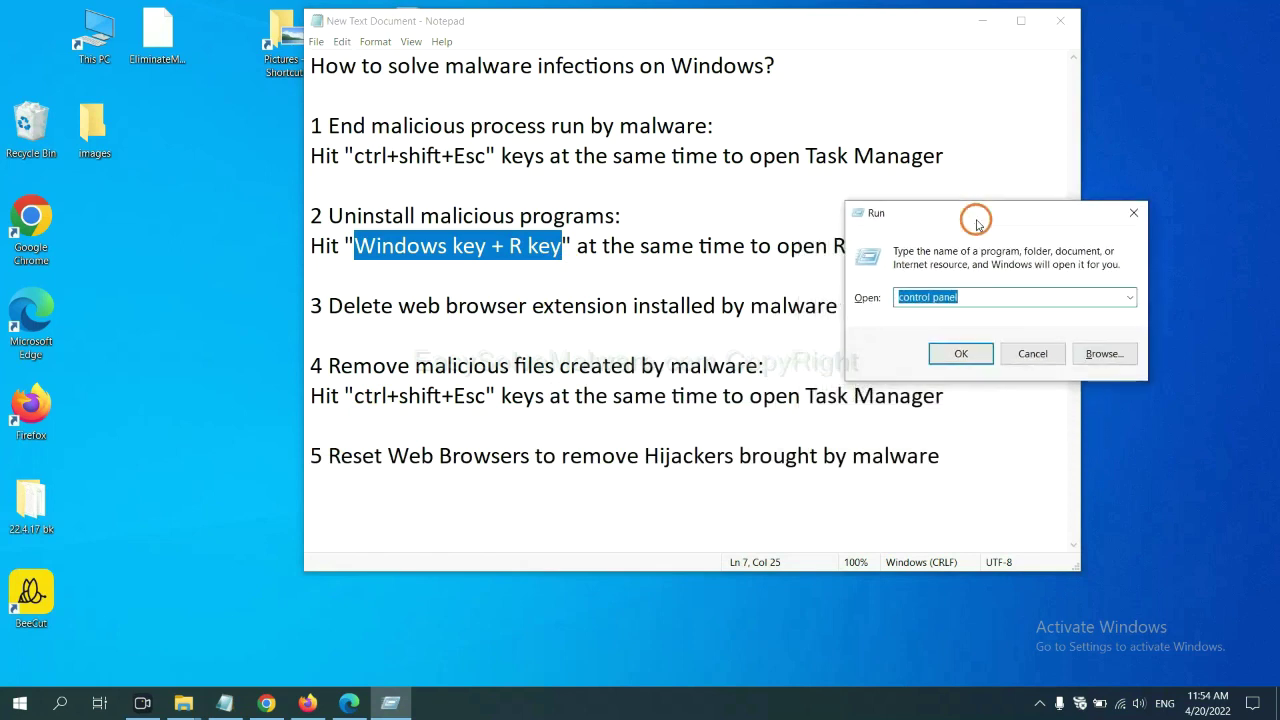
{"action": "left_click", "coordinate": [985, 296]}
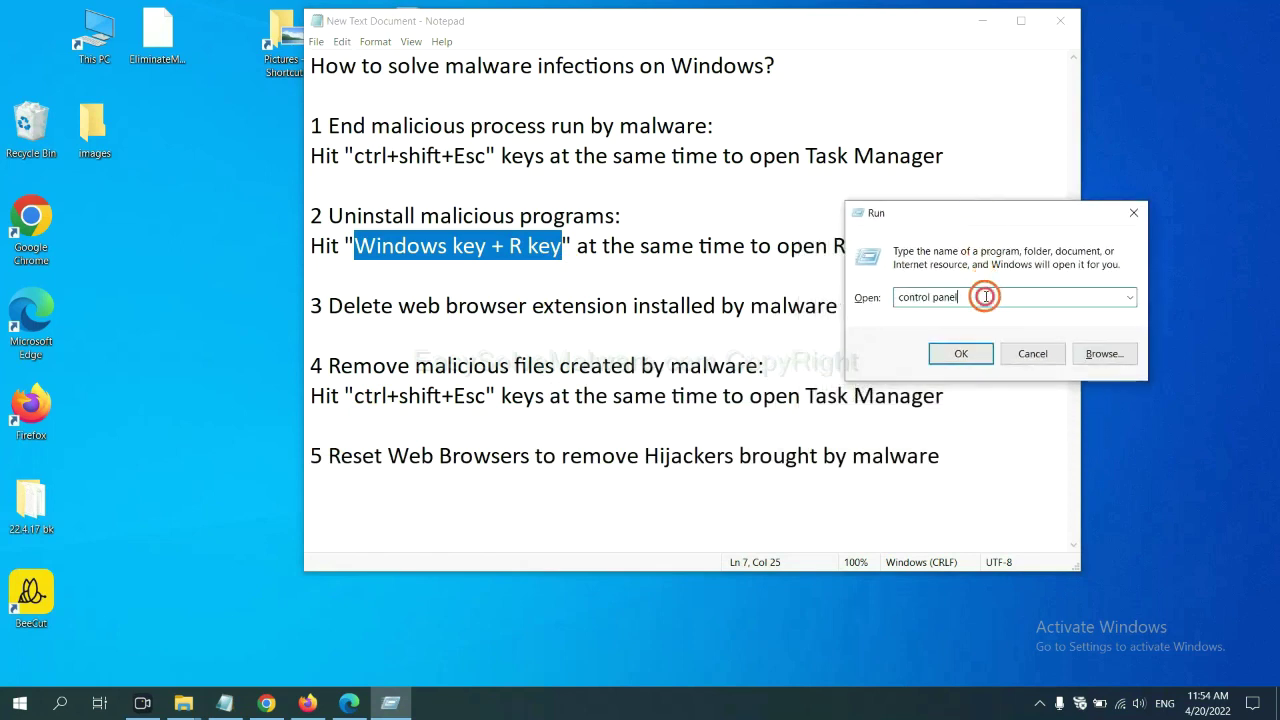
{"action": "double_click", "coordinate": [912, 296]}
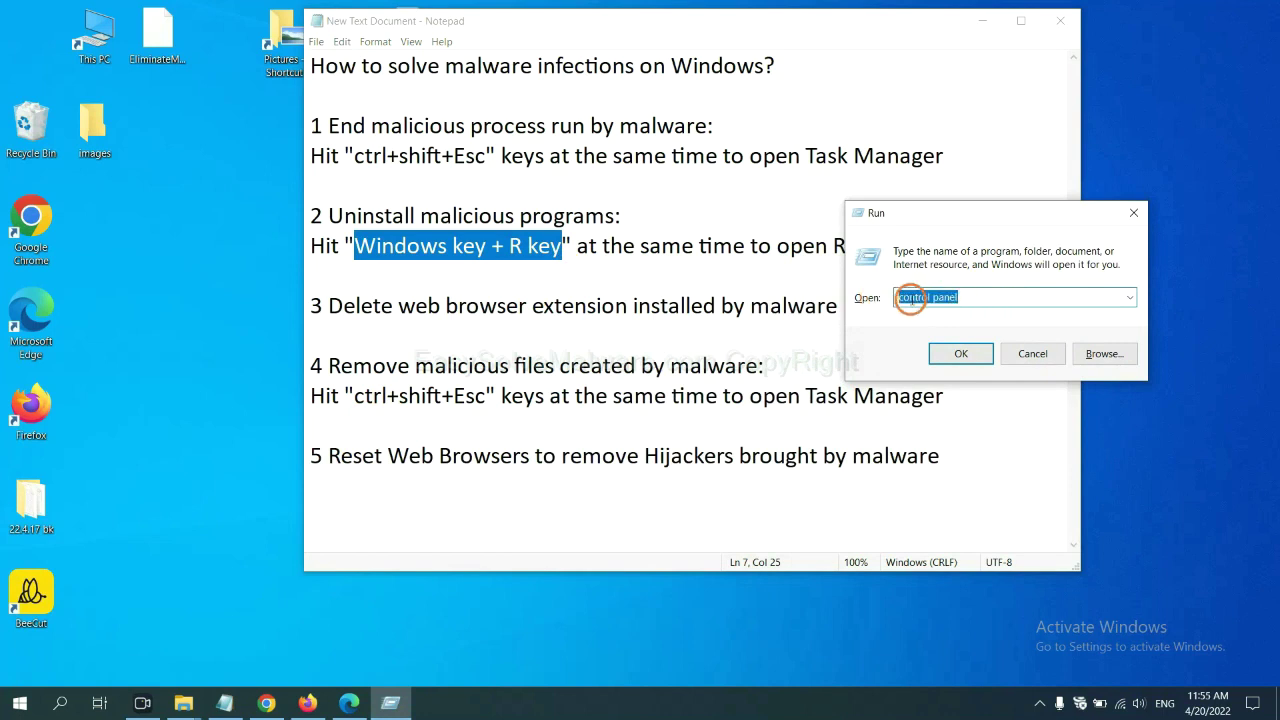
{"action": "left_click", "coordinate": [966, 368]}
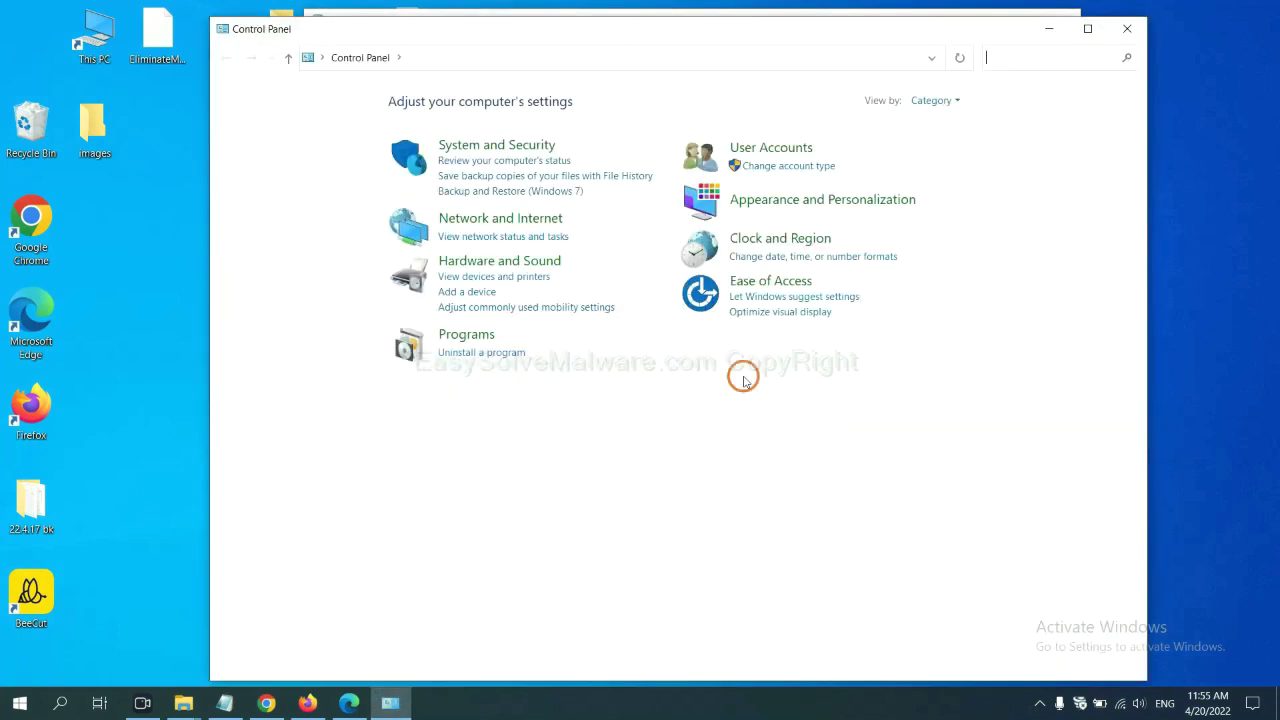
- Open the installed programs list, select Xiph.Org Open Codecs 0.85.17777 as an uninstall example, and close the window
{"action": "left_click", "coordinate": [504, 356]}
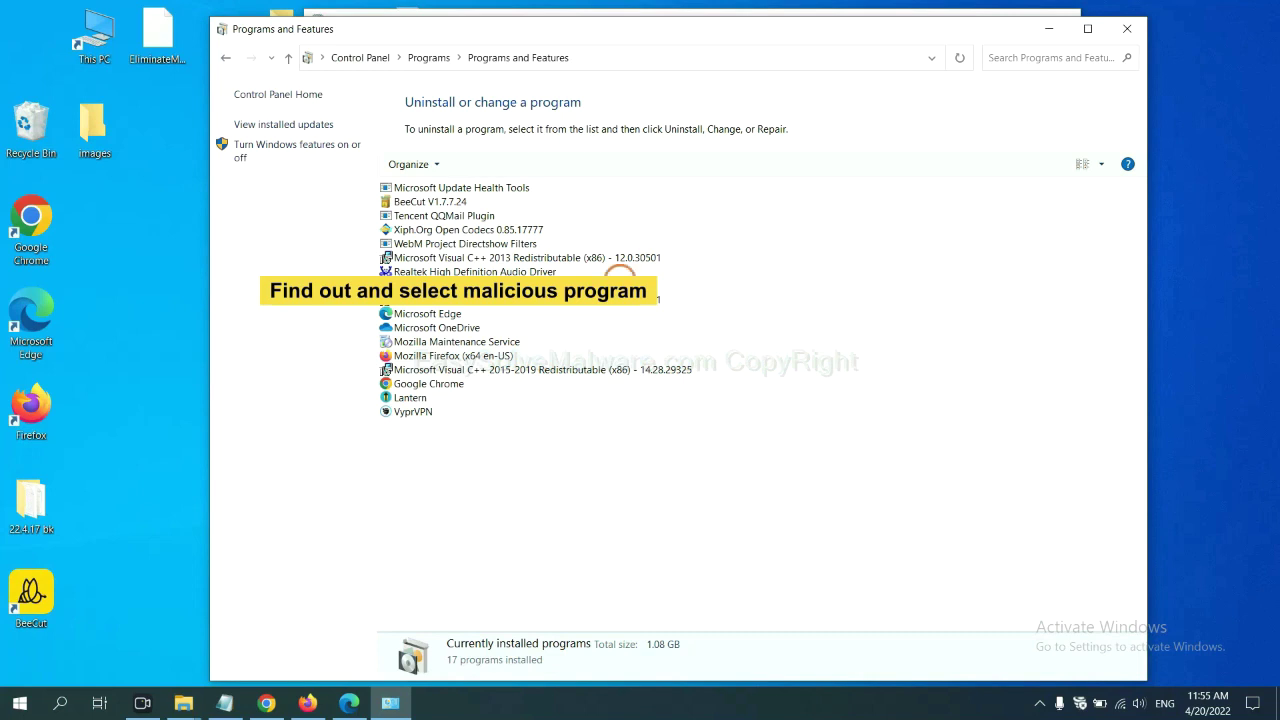
{"action": "left_click", "coordinate": [501, 229]}
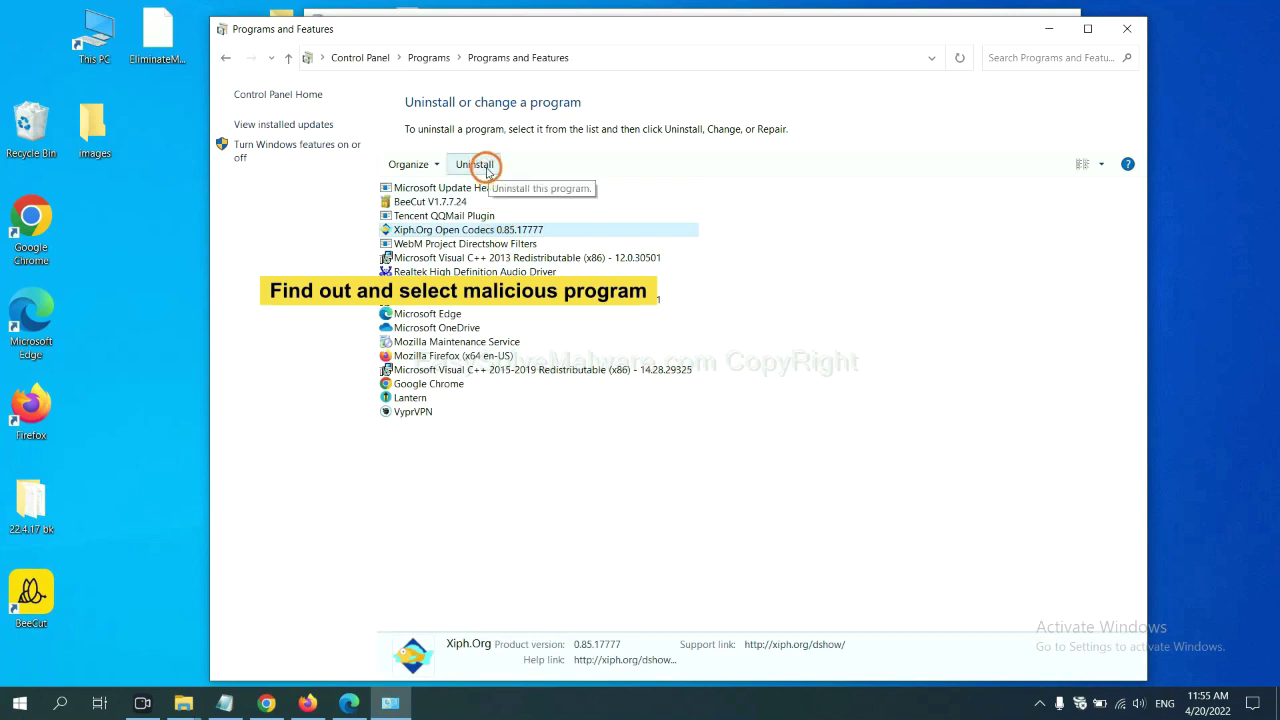
{"action": "left_click", "coordinate": [1130, 29]}
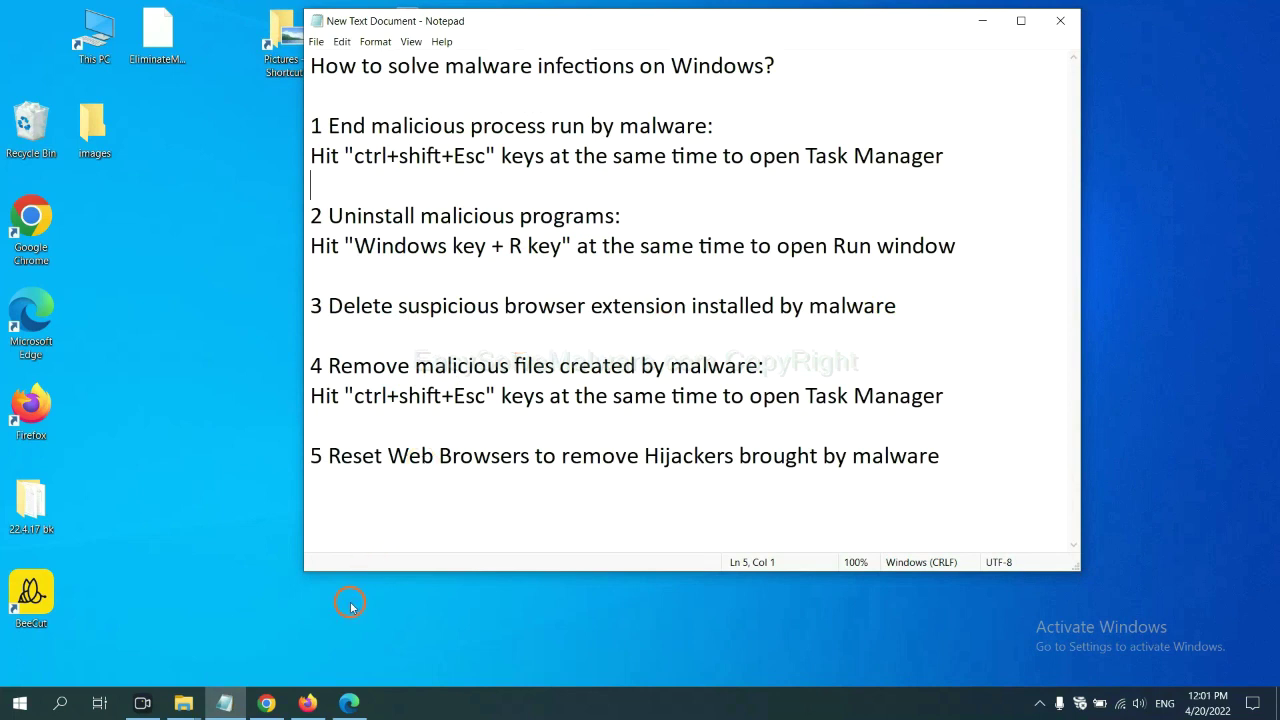
- Switch to Chrome and open its Extensions page to check for suspicious extensions
{"action": "left_click", "coordinate": [266, 703]}
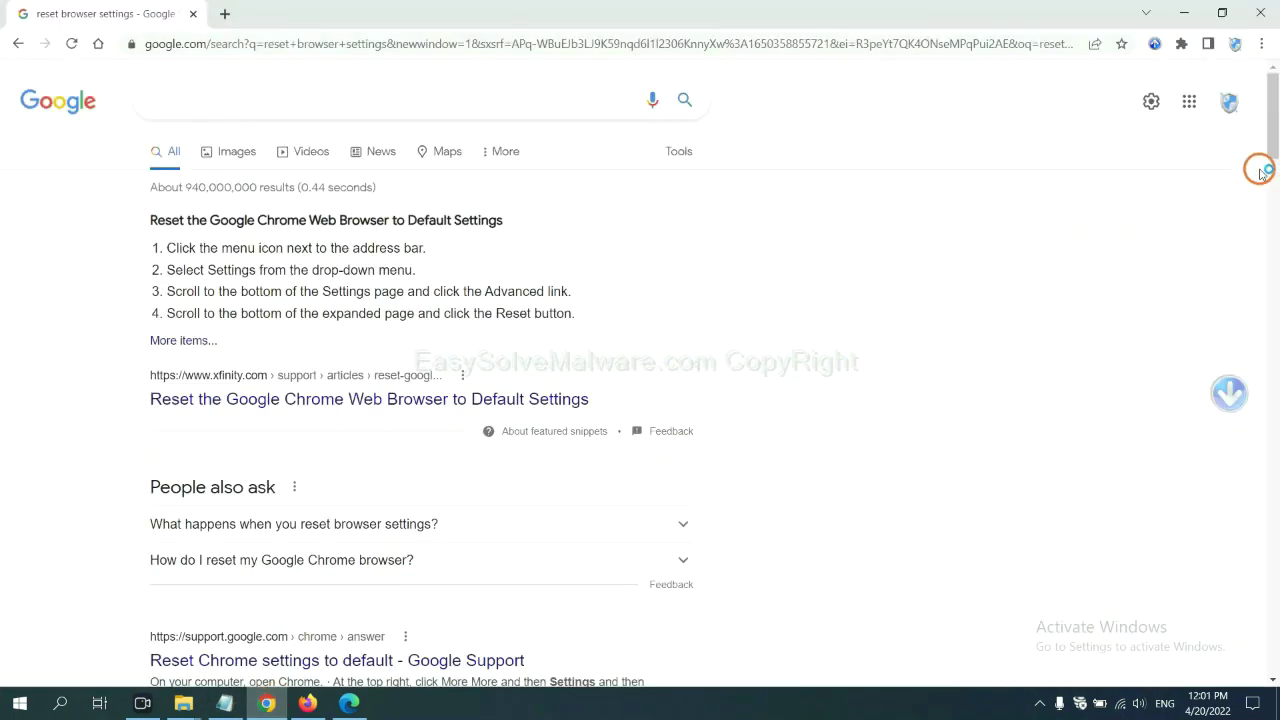
{"action": "left_click", "coordinate": [1261, 45]}
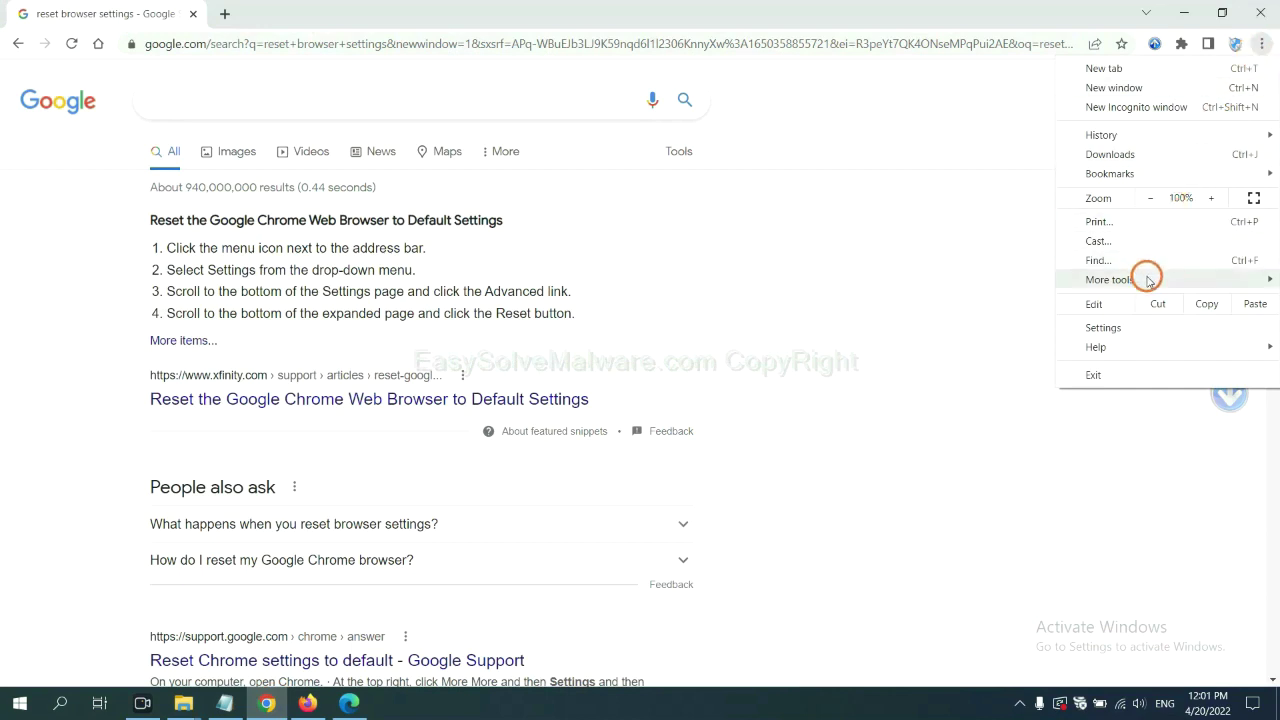
{"action": "mouse_move", "coordinate": [1148, 280]}
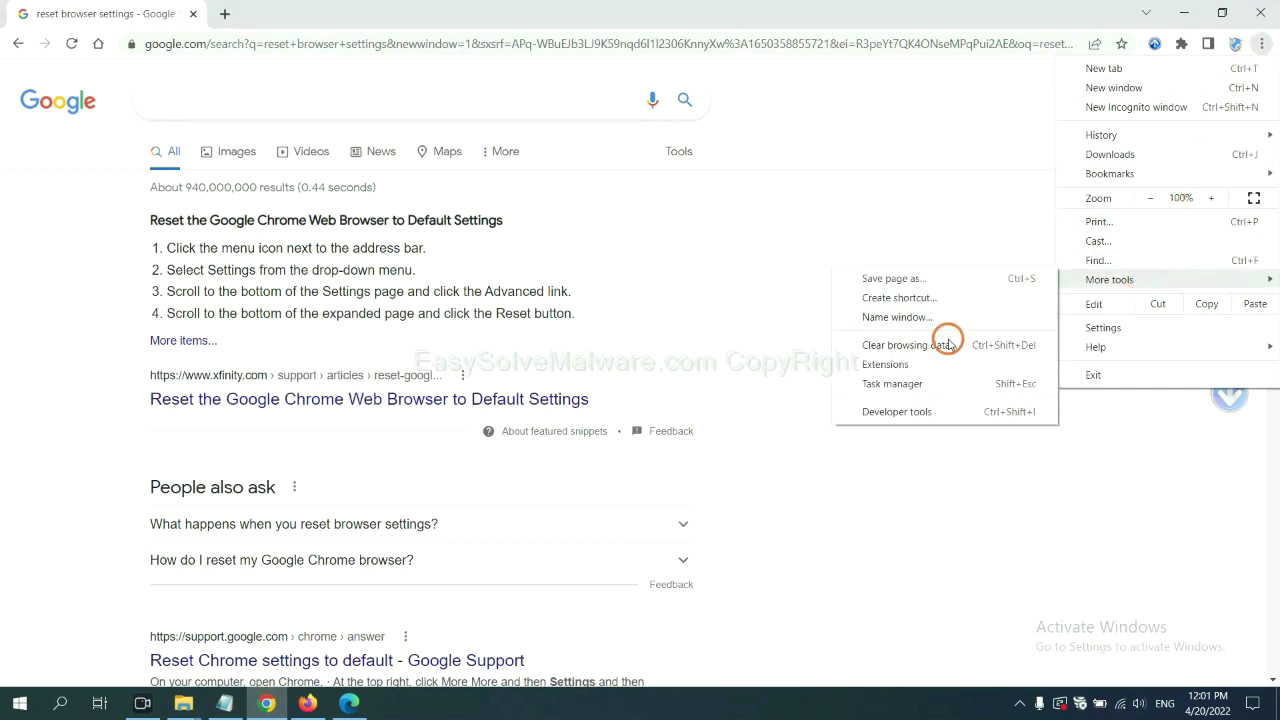
{"action": "left_click", "coordinate": [885, 364]}
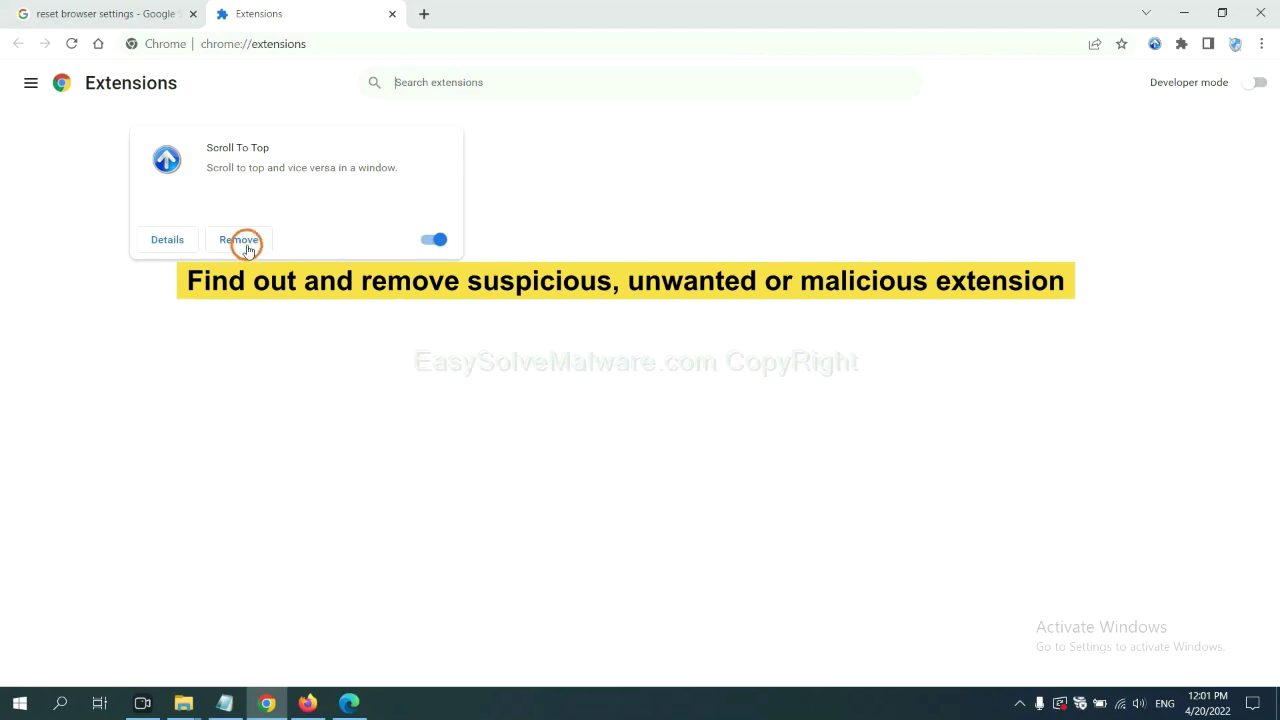
- Switch to Firefox, open its extension management page, and show the available actions for the GIPHY for Firefox extension
{"action": "left_click", "coordinate": [307, 703]}
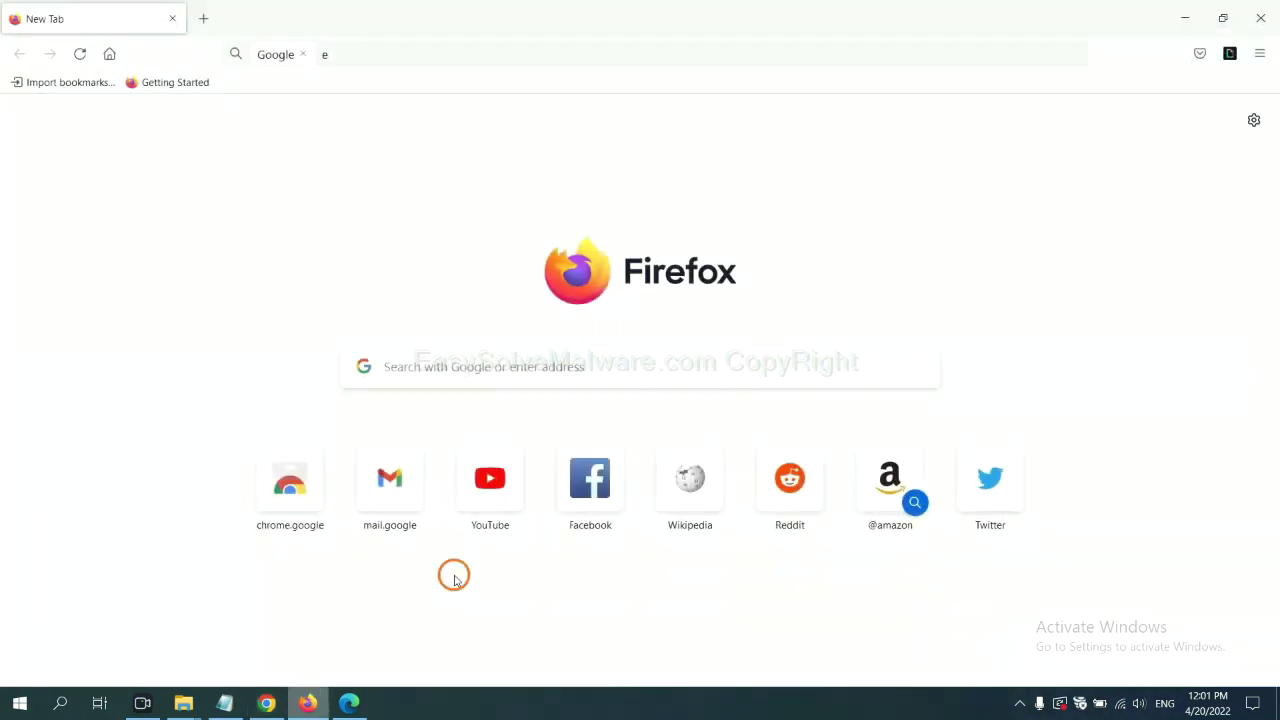
{"action": "left_click", "coordinate": [1261, 54]}
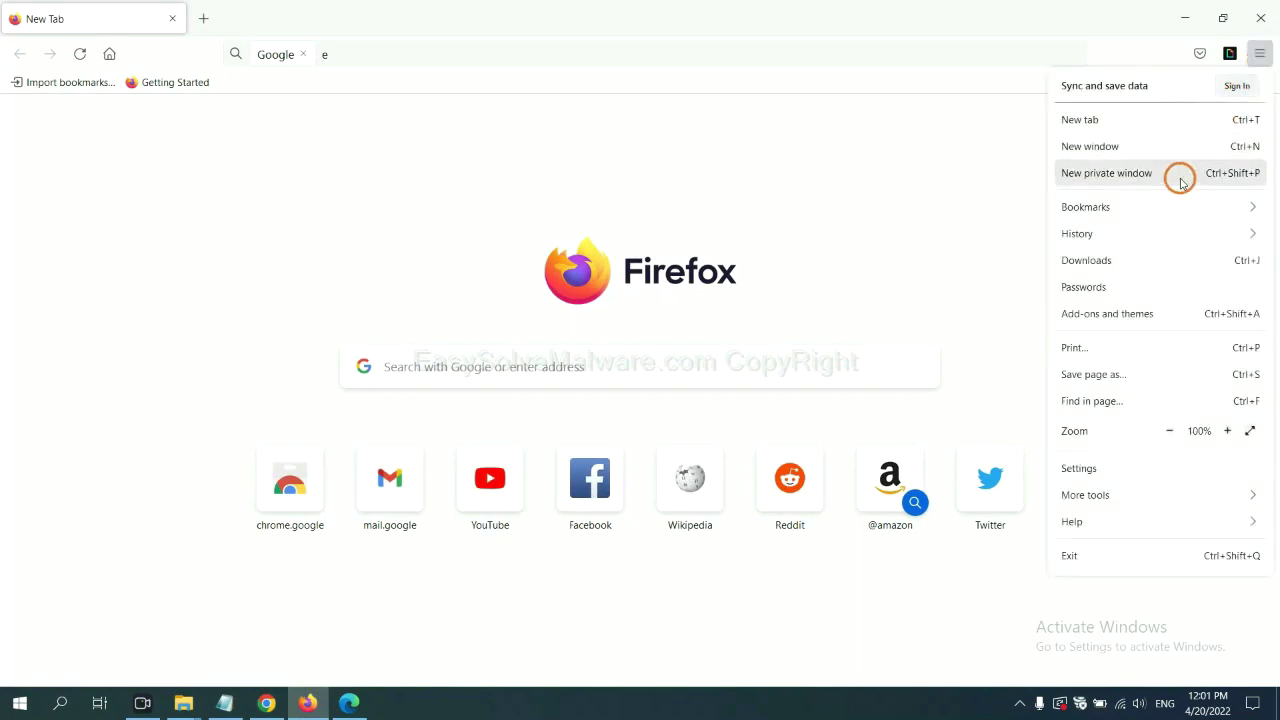
{"action": "left_click", "coordinate": [1118, 322]}
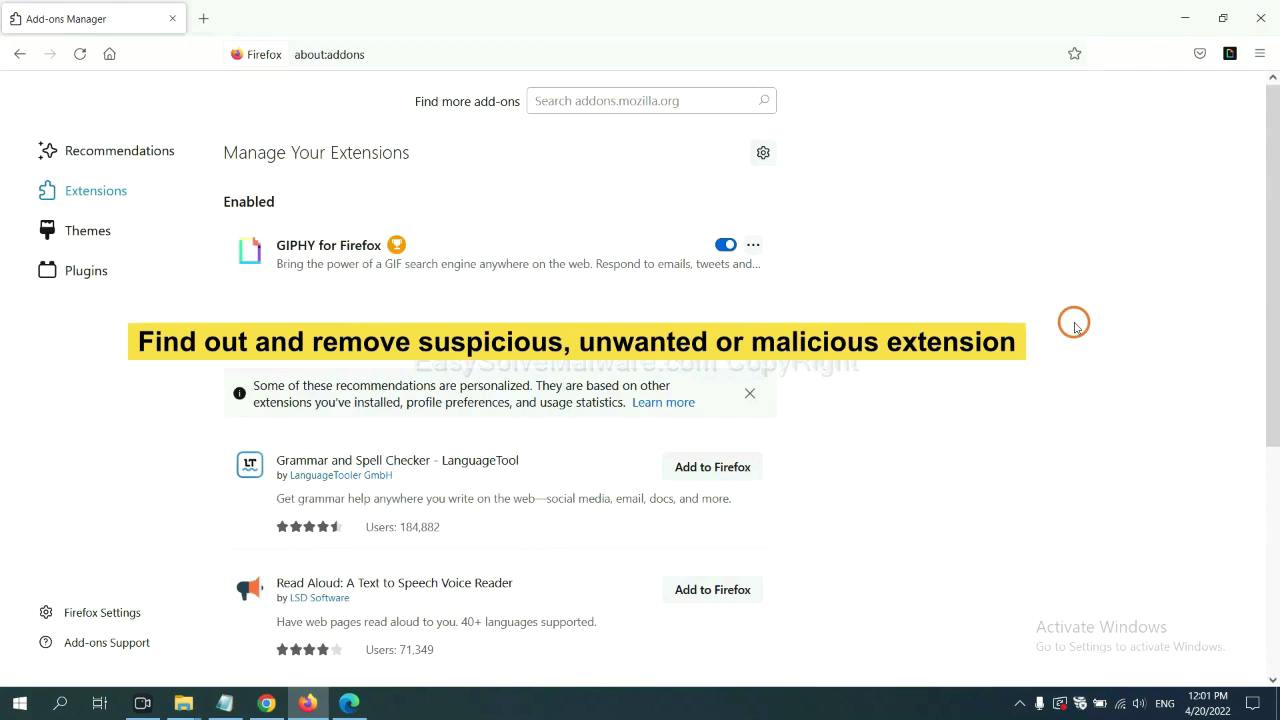
{"action": "left_click", "coordinate": [753, 245]}
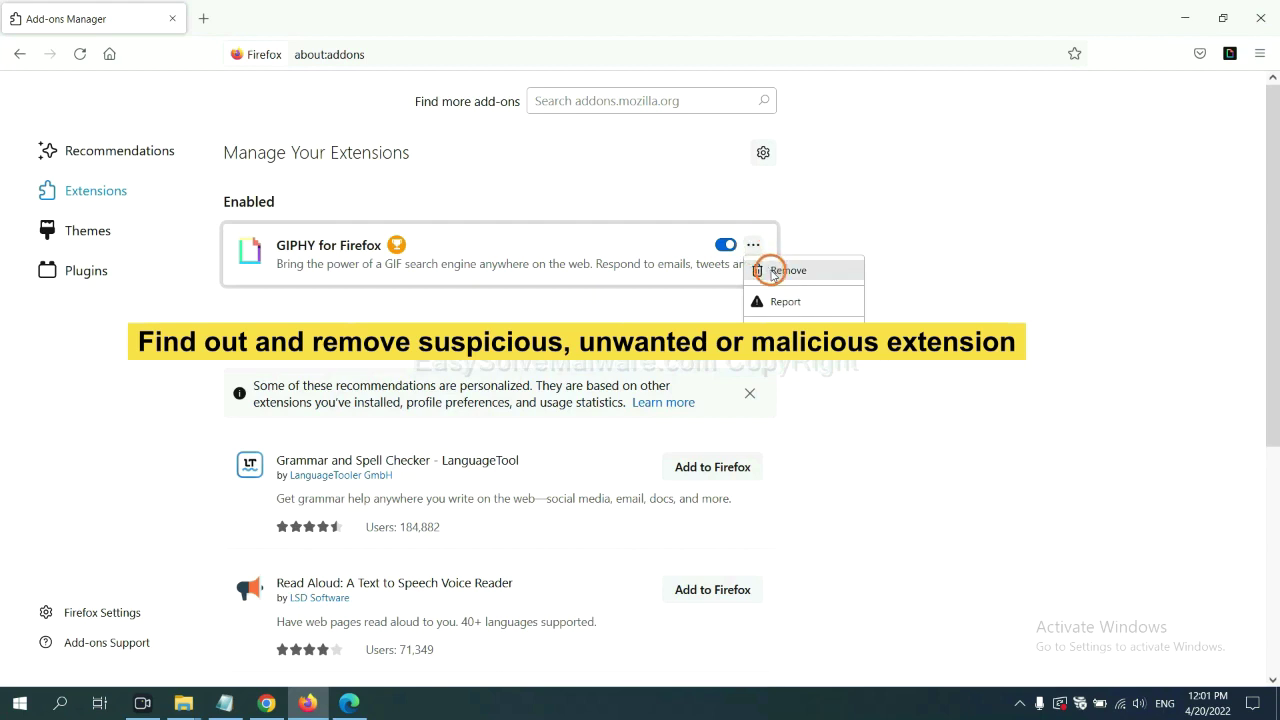
- Switch to Edge and open its extension management page
{"action": "left_click", "coordinate": [348, 706]}
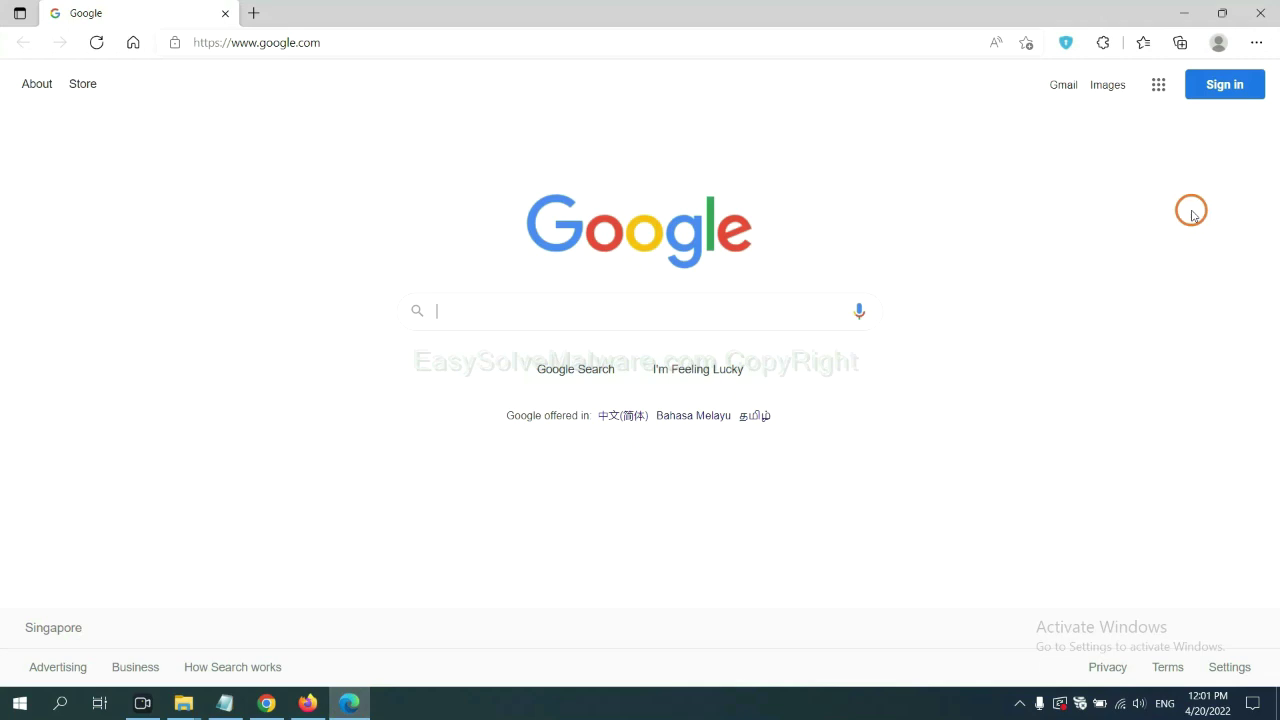
{"action": "left_click", "coordinate": [1255, 43]}
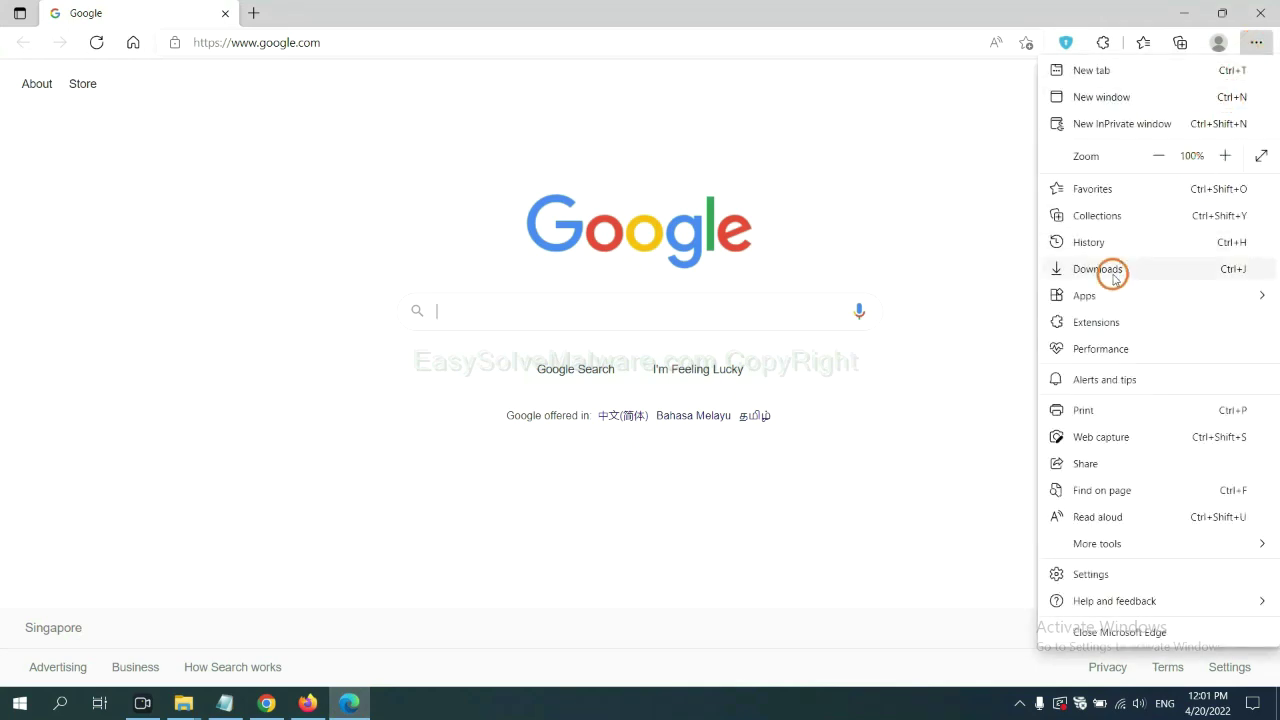
{"action": "right_click", "coordinate": [1100, 323]}
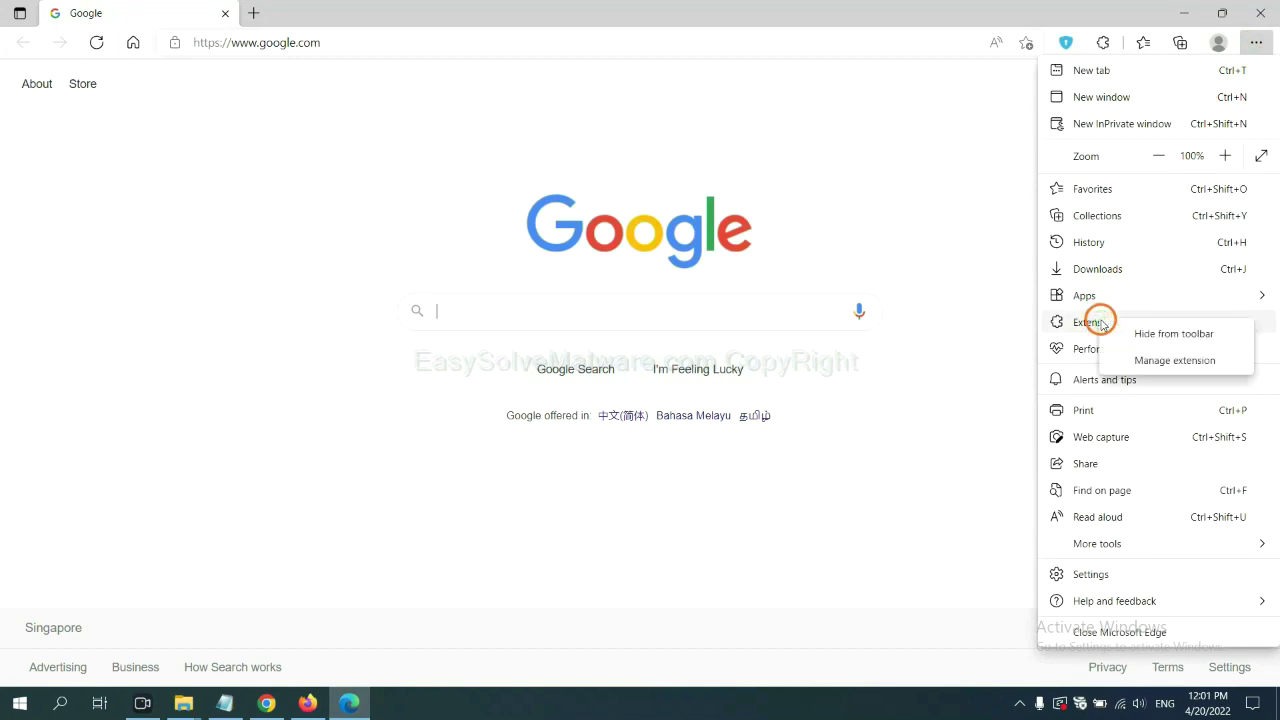
{"action": "left_click", "coordinate": [1149, 361]}
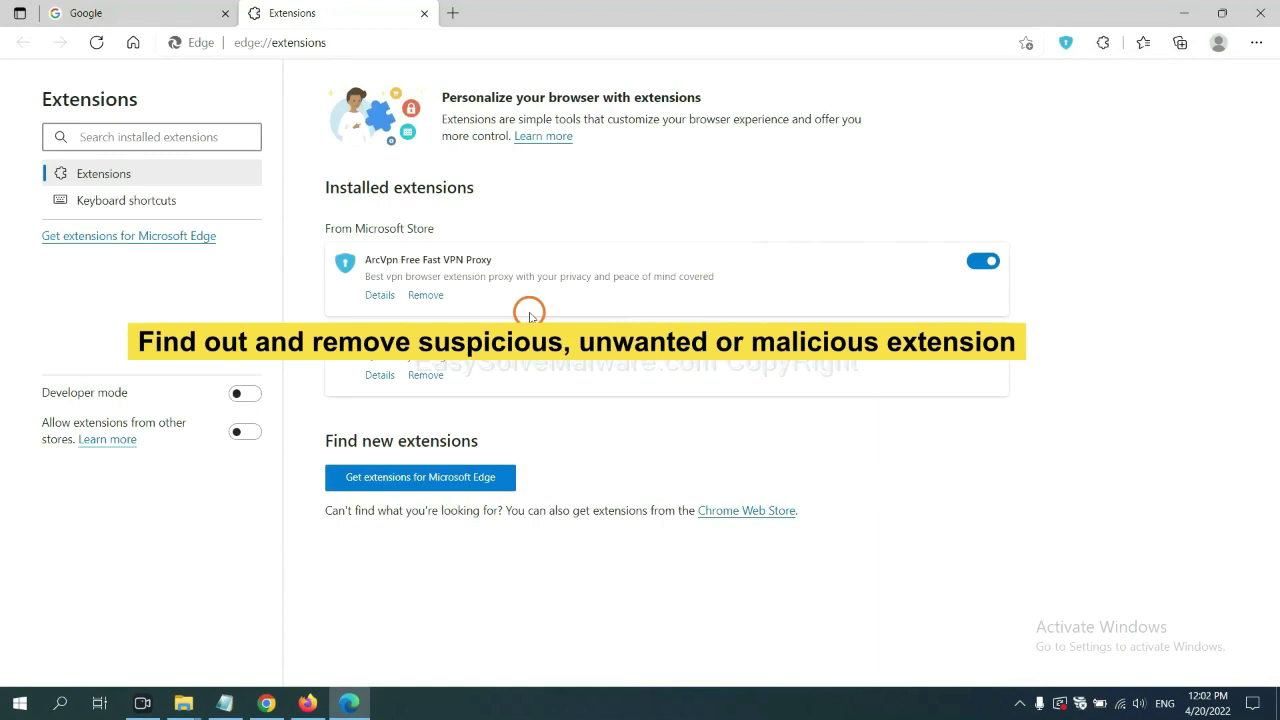
- Remove the ArcVpn Free Fast VPN Proxy extension from Edge and return to the desktop
{"action": "left_click", "coordinate": [428, 295]}
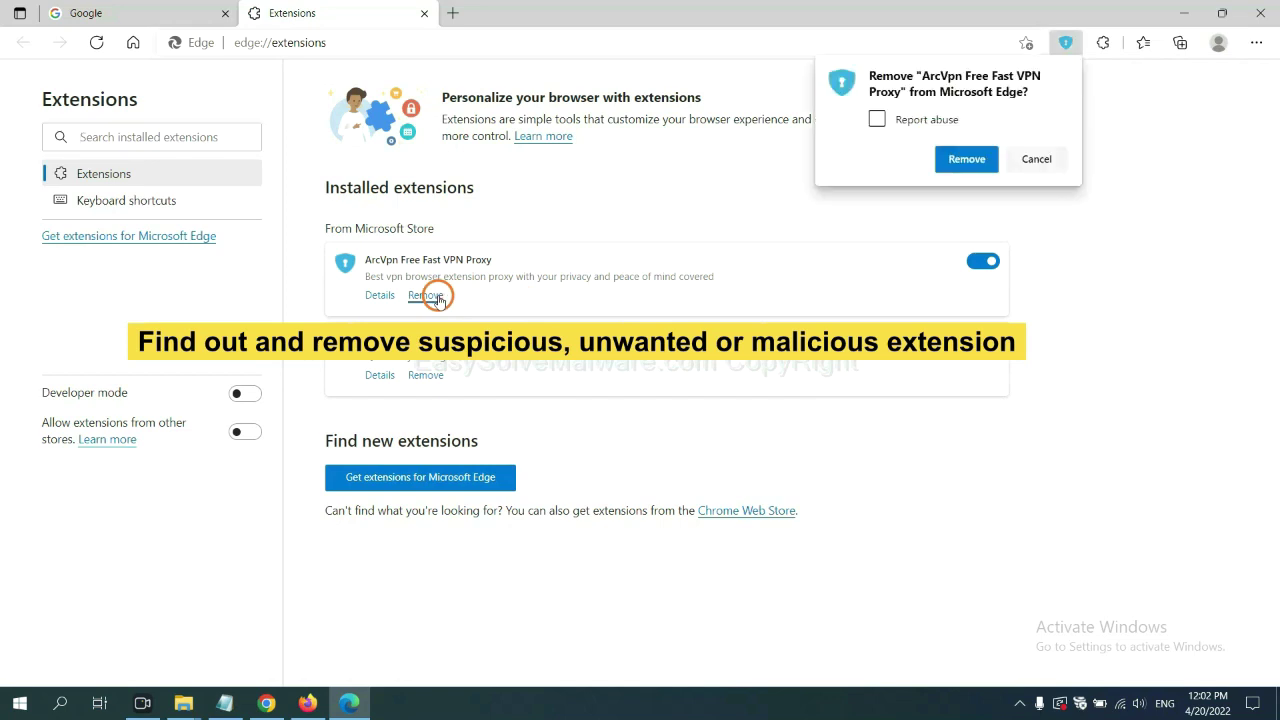
{"action": "left_click", "coordinate": [954, 160]}
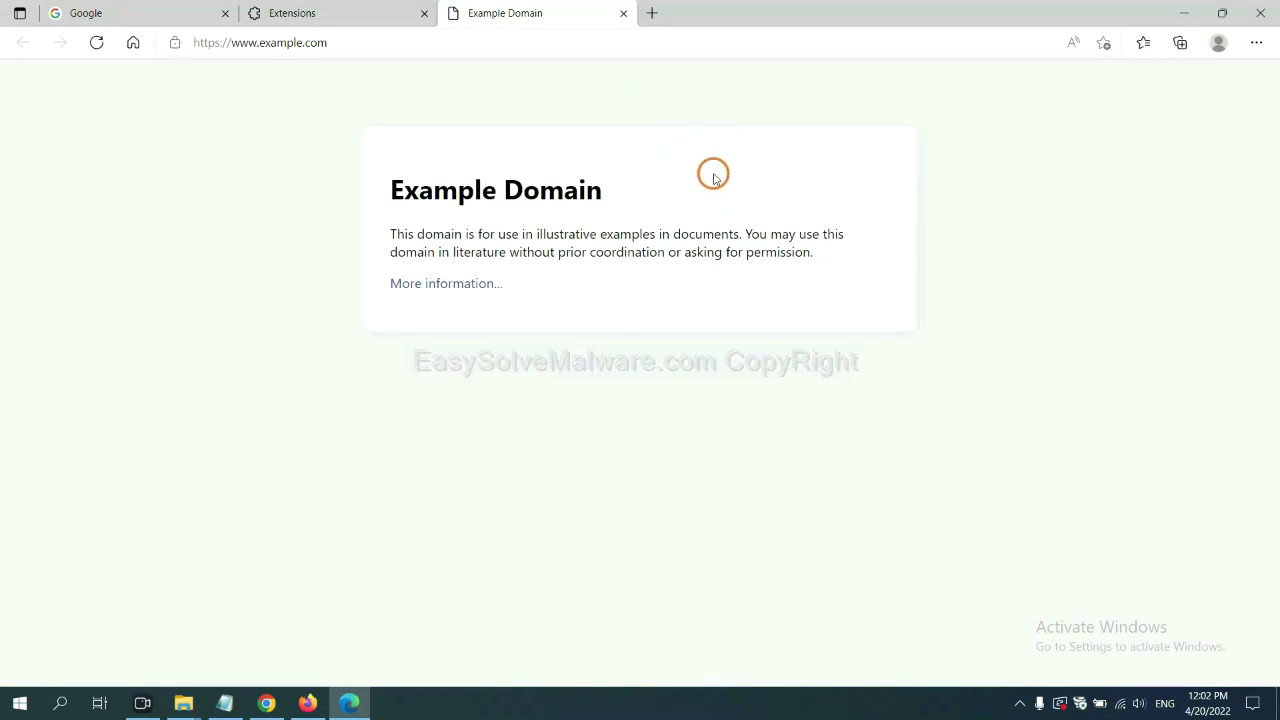
{"action": "left_click", "coordinate": [1275, 705]}
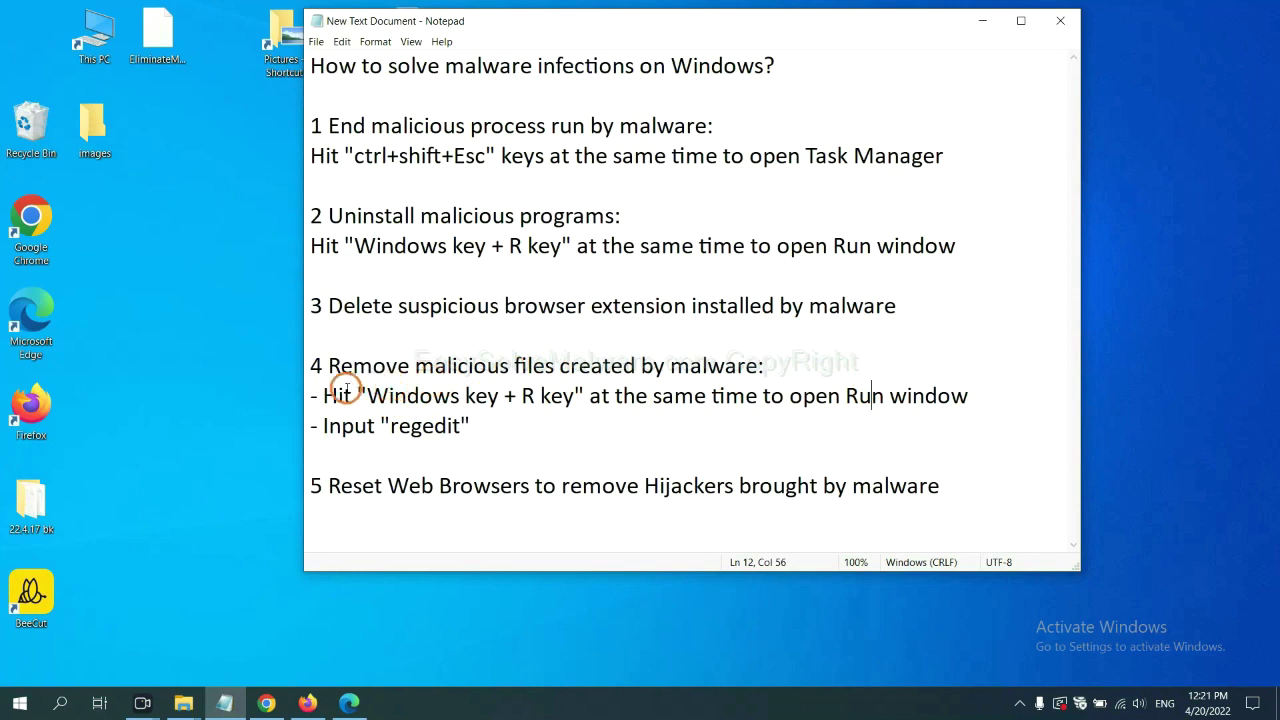
- Open Registry Editor through the Run window with the command "regedit"
{"action": "left_click_drag", "start_coordinate": [330, 395], "coordinate": [726, 414]}
{"action": "left_click", "coordinate": [737, 402]}
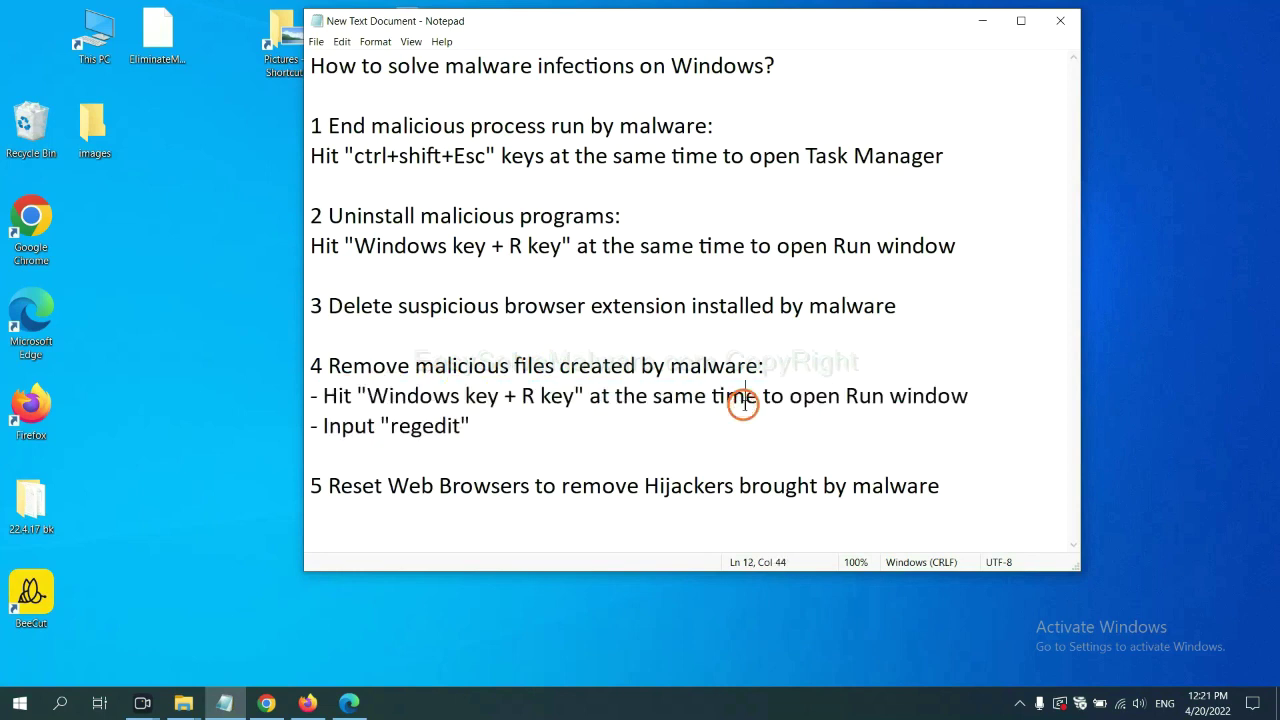
{"action": "key", "text": "super+r"}
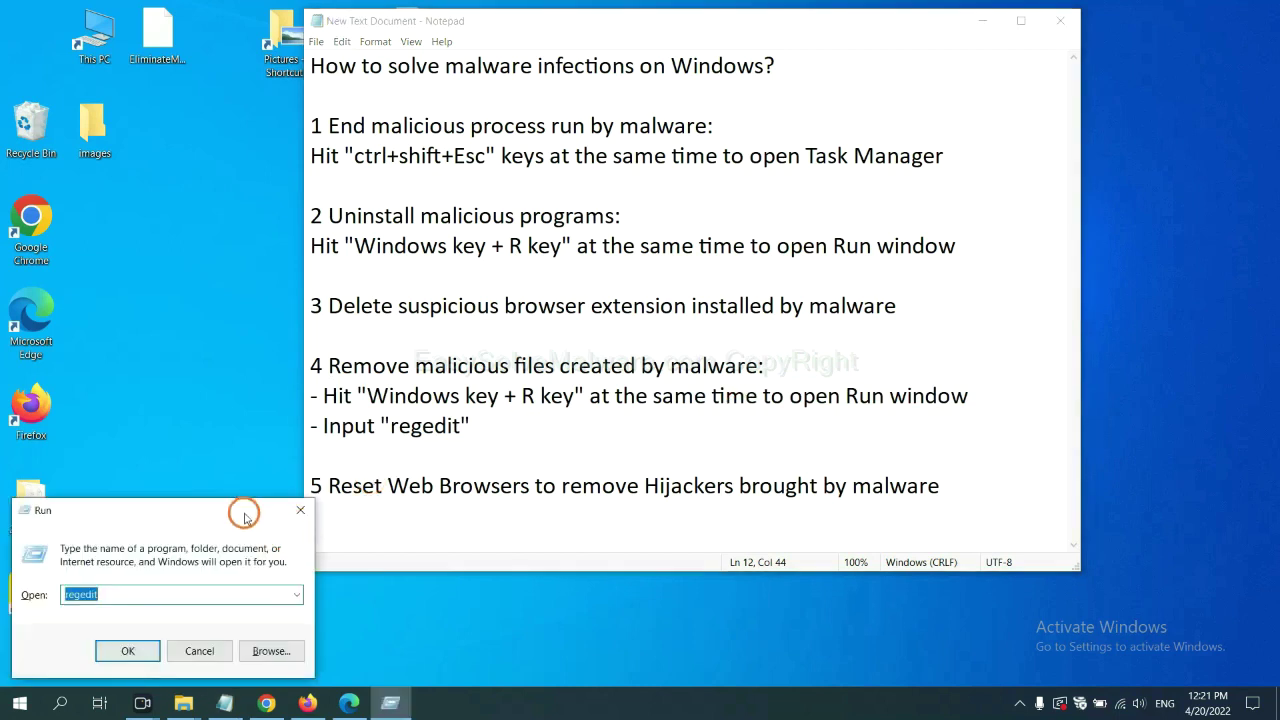
{"action": "left_click_drag", "start_coordinate": [243, 510], "coordinate": [1014, 264]}
{"action": "left_click", "coordinate": [950, 345]}
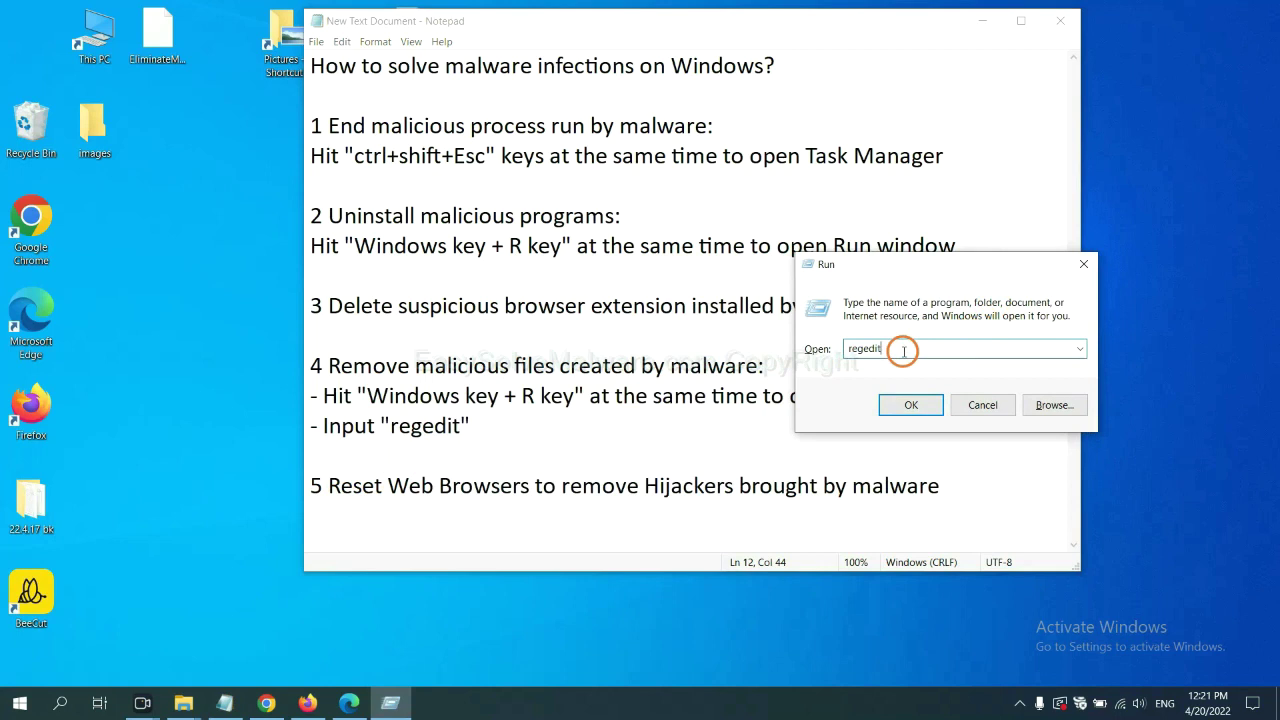
{"action": "left_click", "coordinate": [911, 405]}
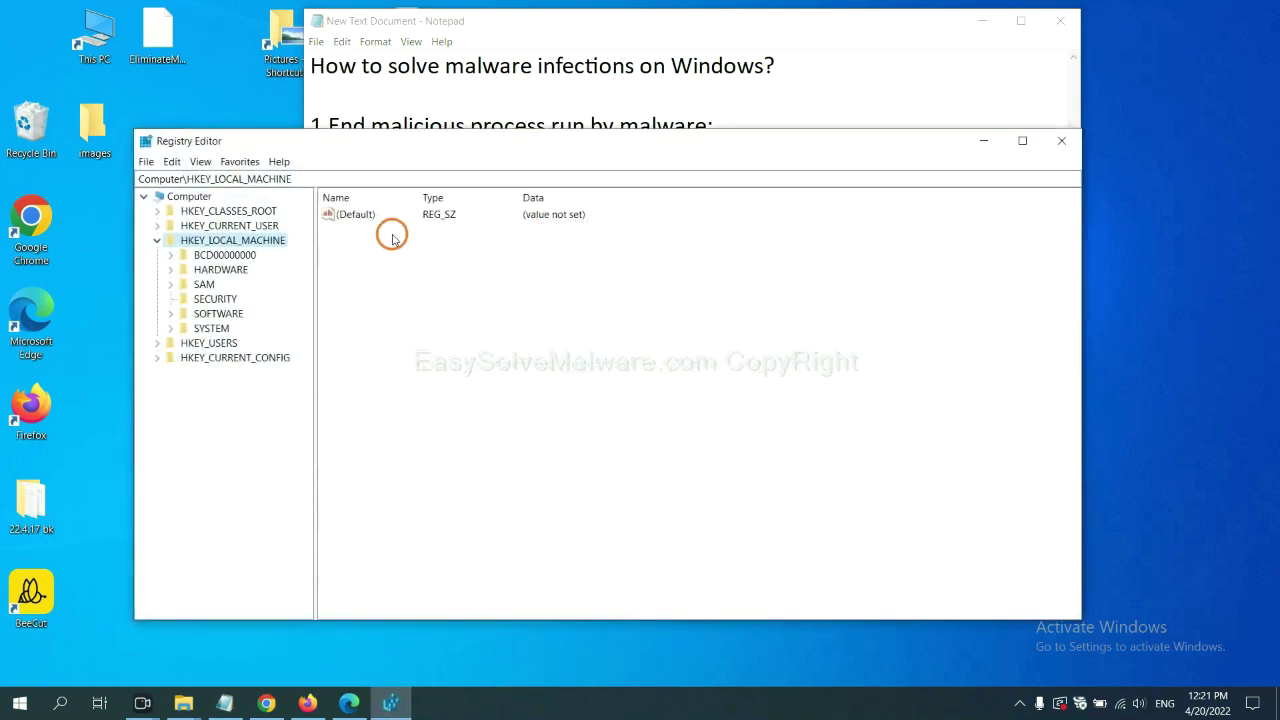
- Search the registry for "beecut" and open the available actions for the FEATURE_BROWSER_EMULATION key
{"action": "left_click", "coordinate": [174, 162]}
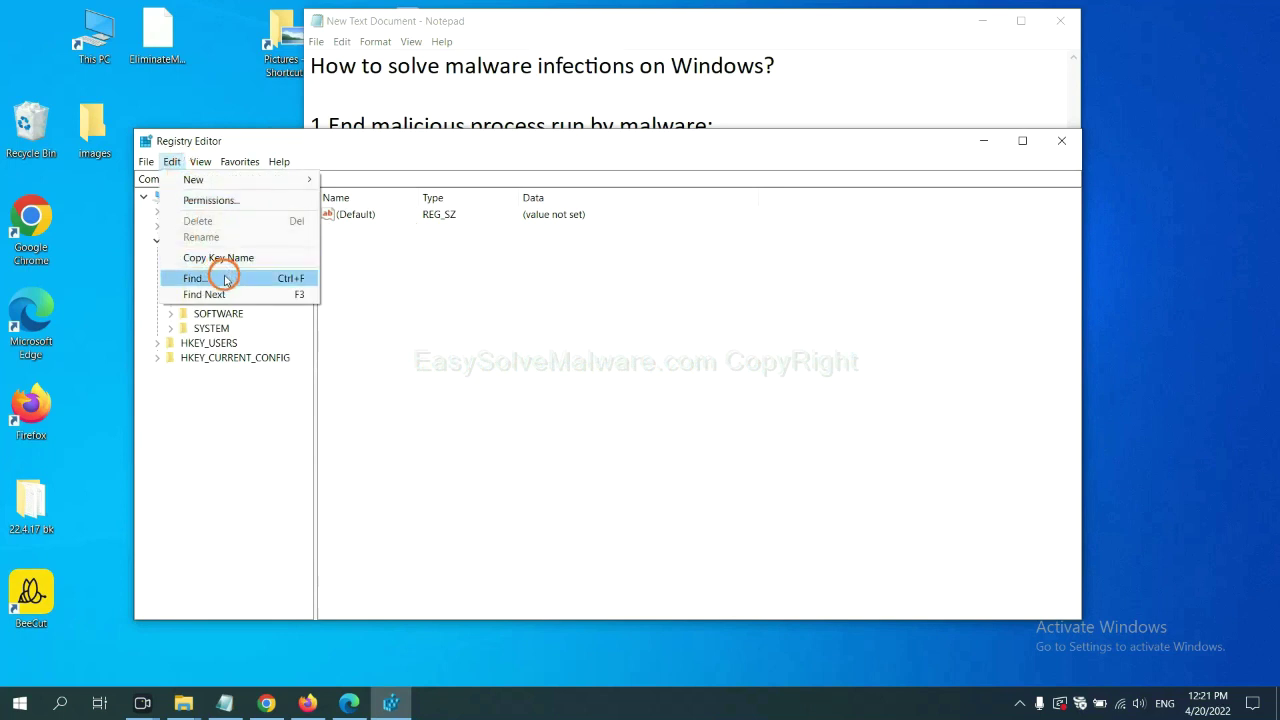
{"action": "left_click", "coordinate": [224, 279]}
{"action": "left_click_drag", "start_coordinate": [366, 208], "coordinate": [489, 245]}
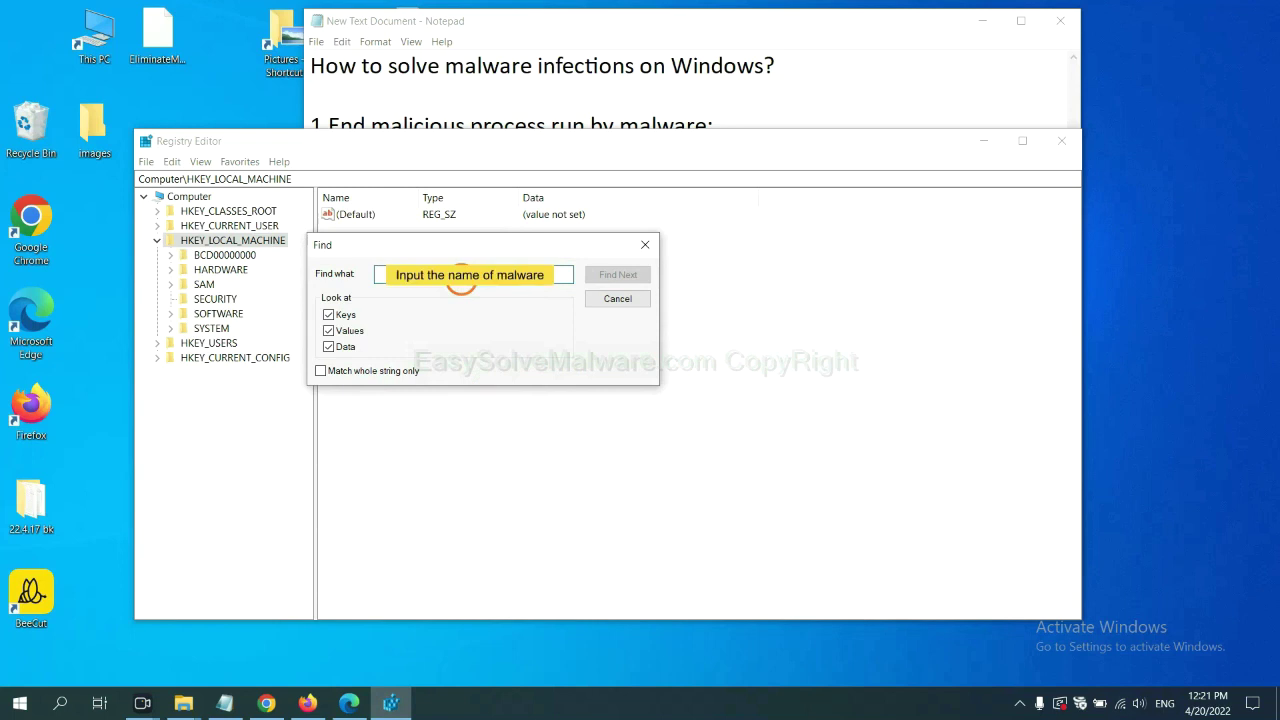
{"action": "type", "text": "be"}
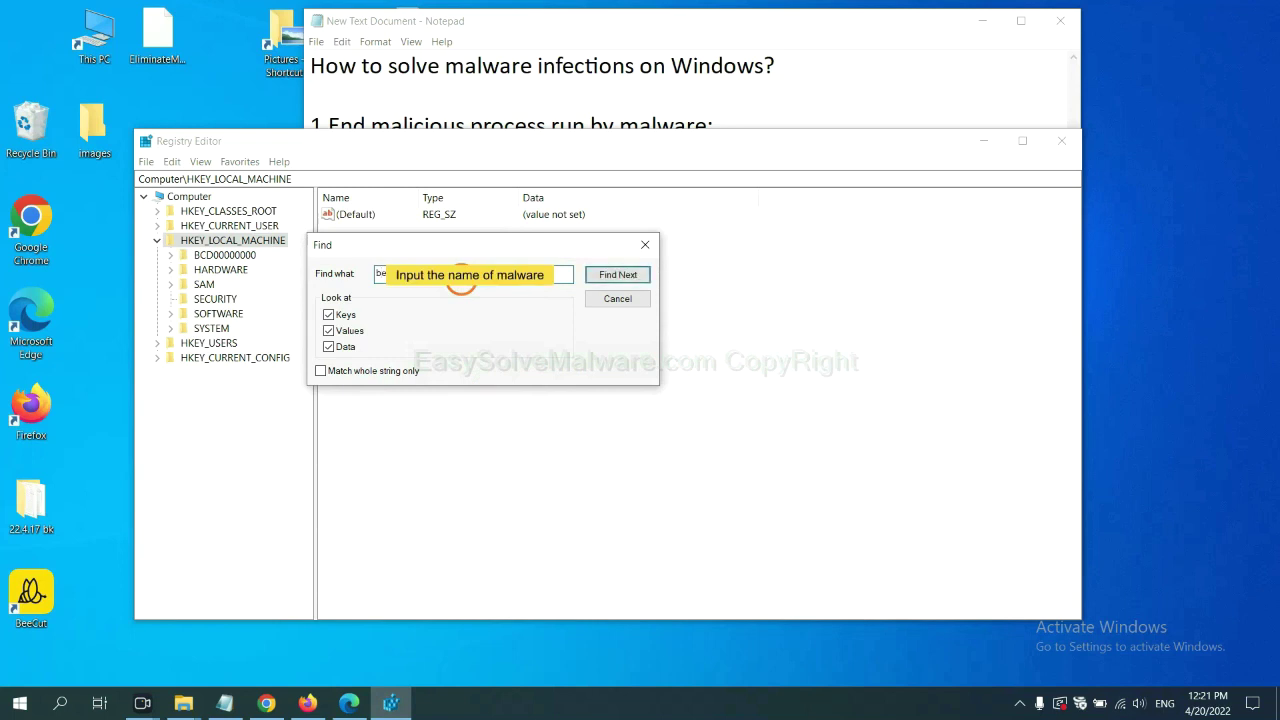
{"action": "type", "text": "ecut"}
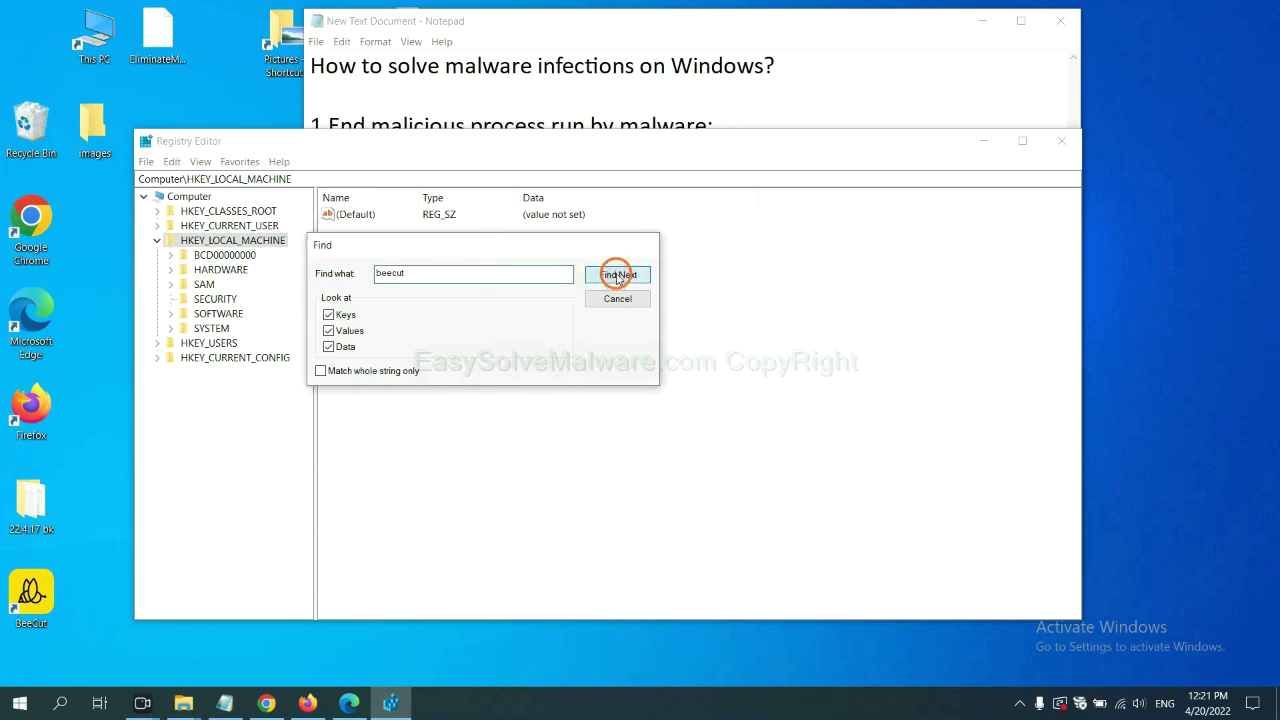
{"action": "left_click", "coordinate": [618, 275]}
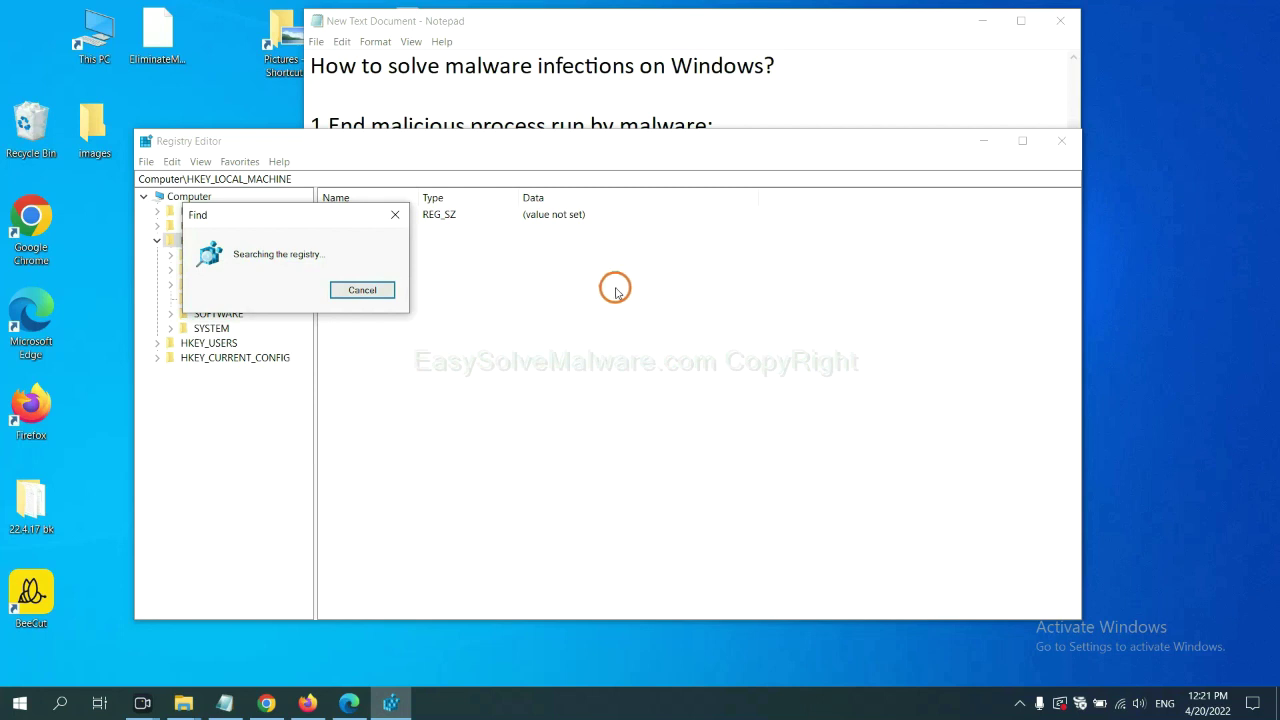
{"action": "left_click_drag", "start_coordinate": [336, 212], "coordinate": [537, 212]}
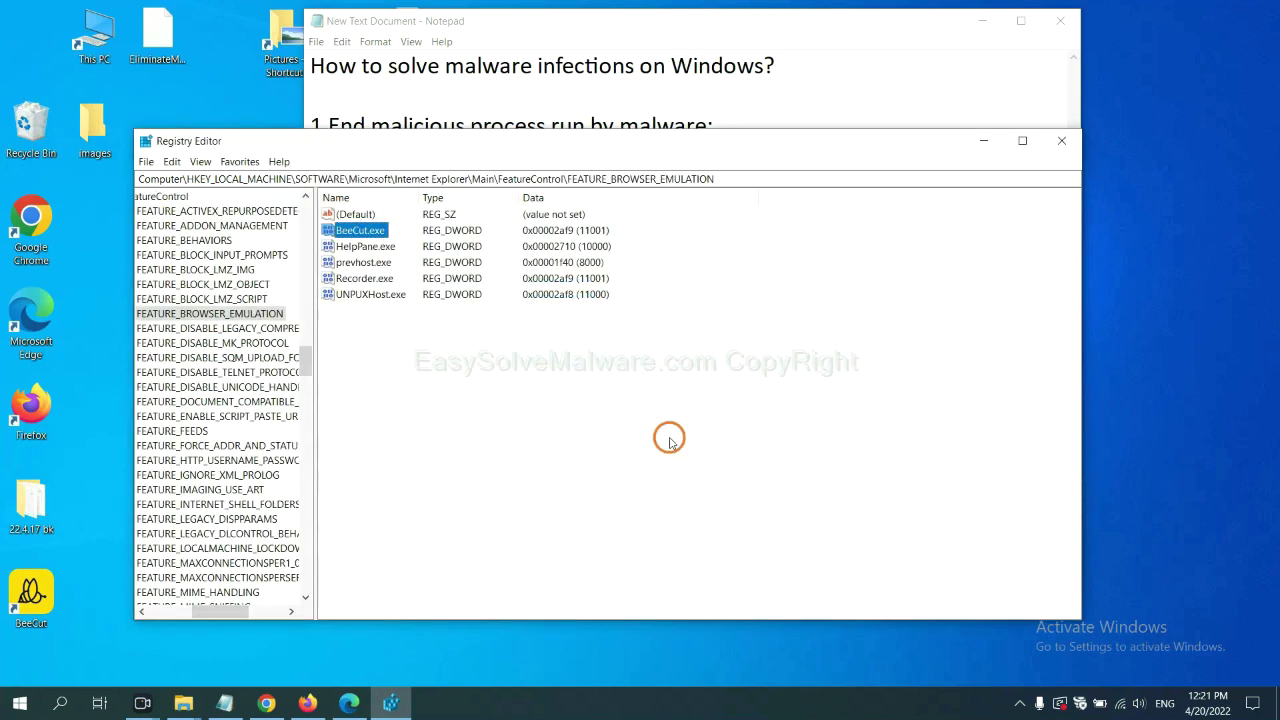
{"action": "left_click_drag", "start_coordinate": [216, 613], "coordinate": [204, 609]}
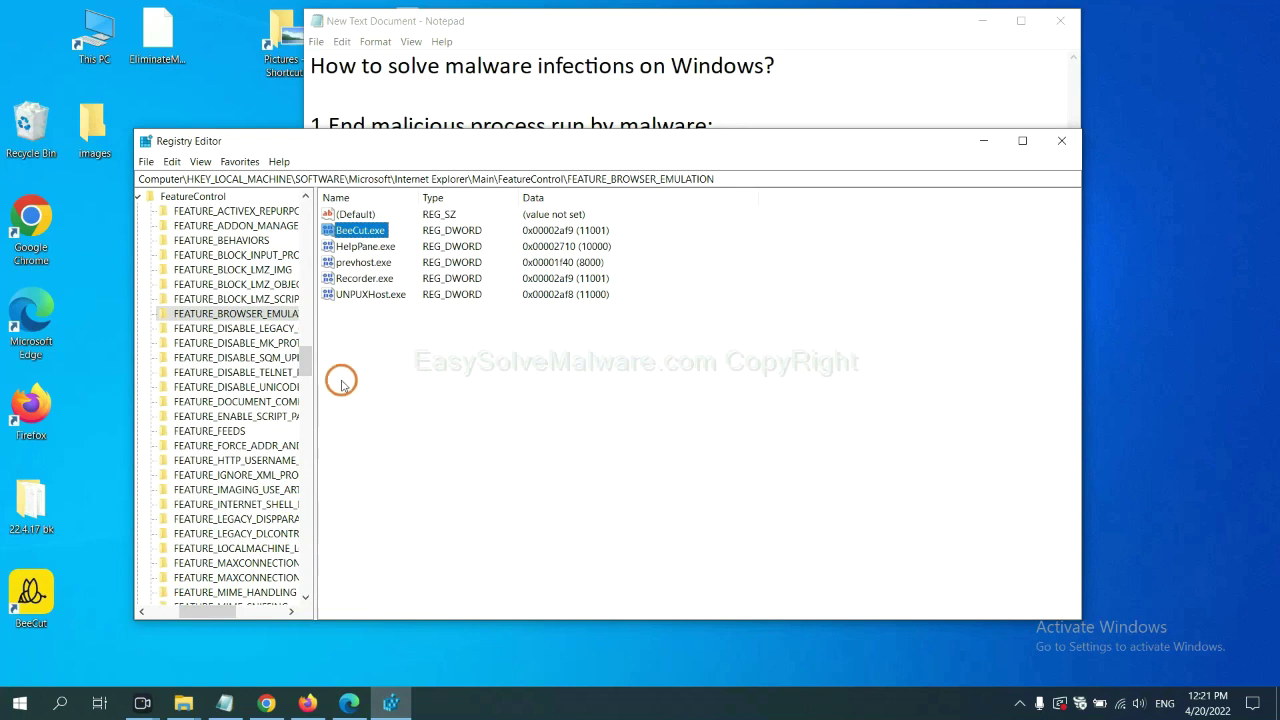
{"action": "right_click", "coordinate": [260, 314]}
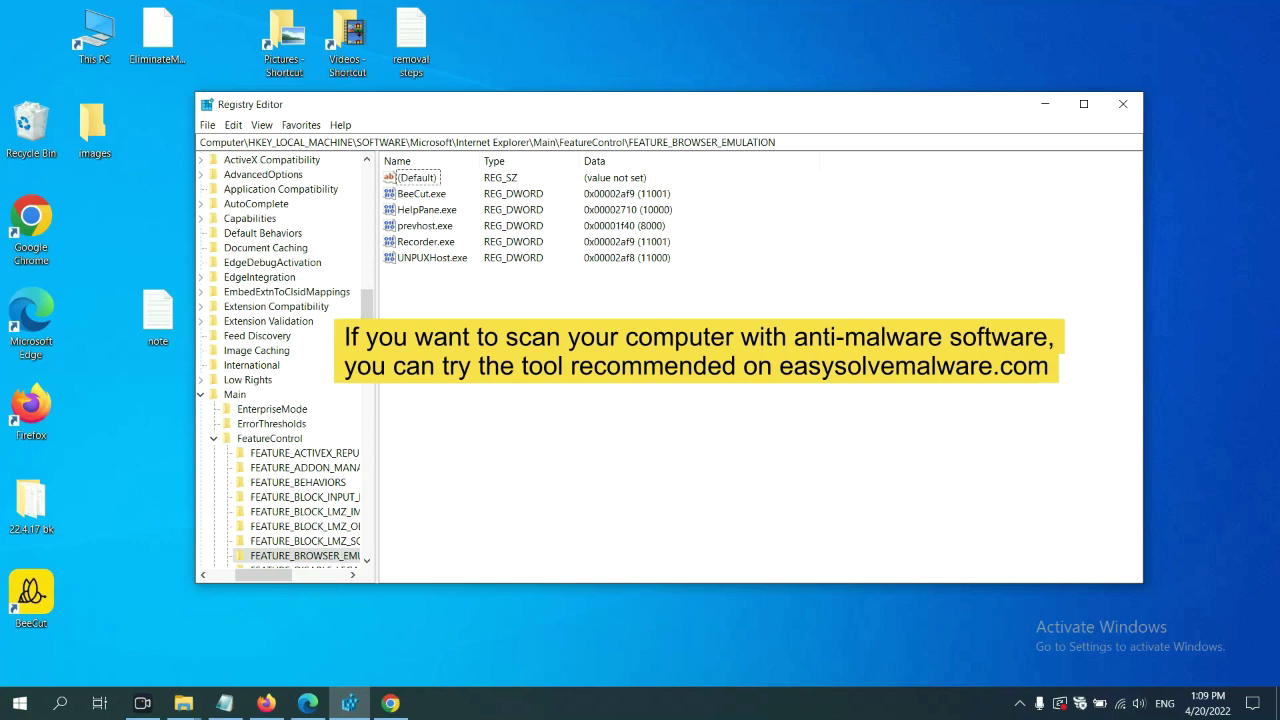
- Switch to Chrome and look over the easysolvemalware.com page for its removal guide and the SpyHunter download options
{"action": "left_click", "coordinate": [392, 704]}
{"action": "scroll", "coordinate": [929, 450], "scroll_direction": "down", "scroll_amount": 1}
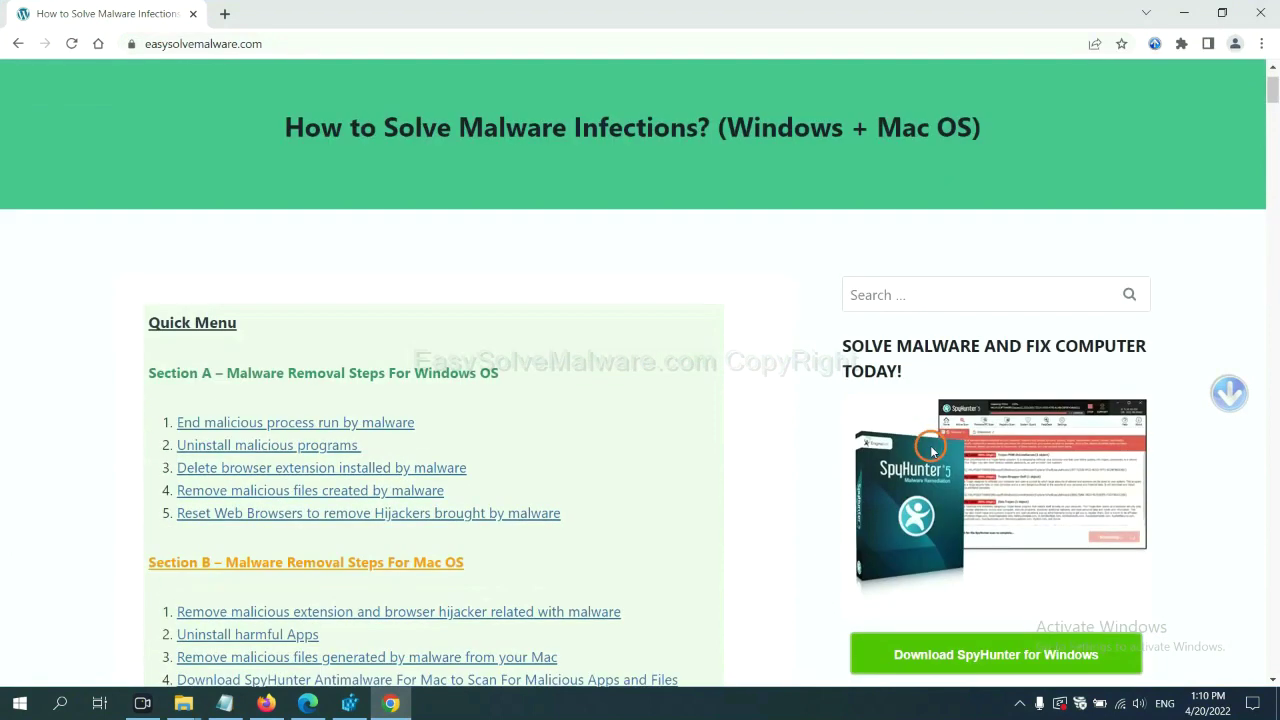
{"action": "scroll", "coordinate": [922, 462], "scroll_direction": "up", "scroll_amount": 1}
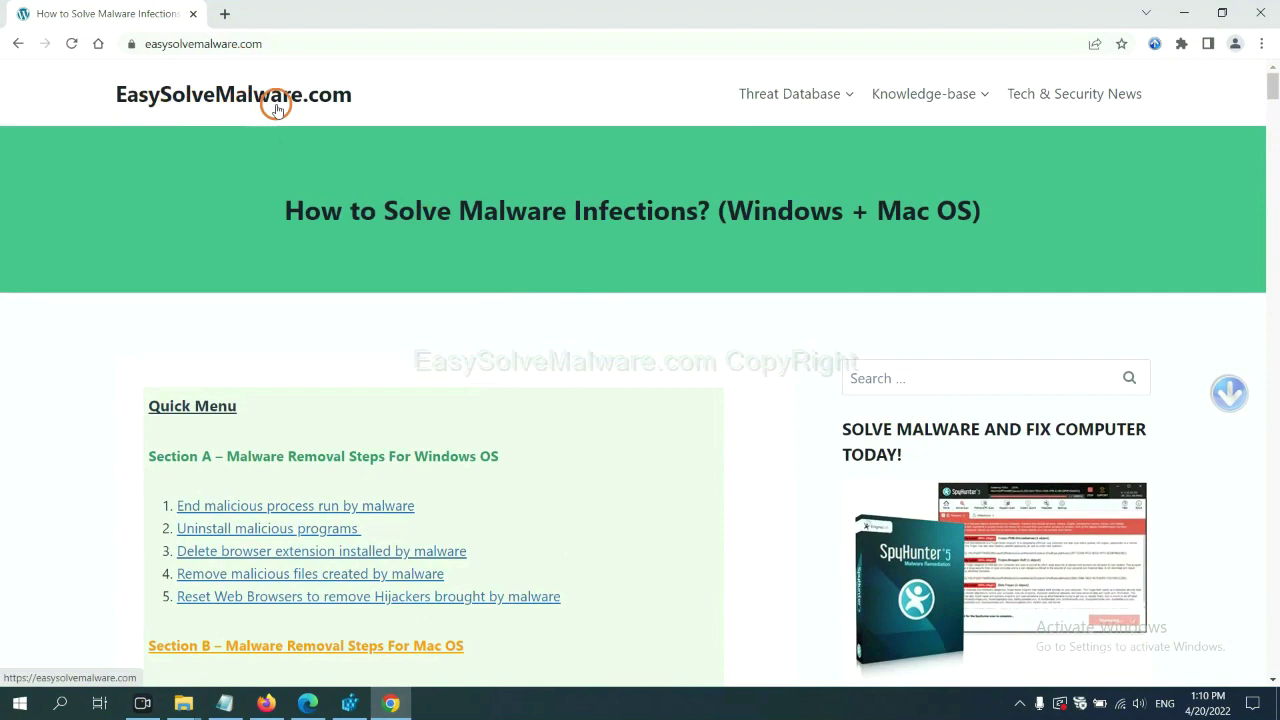
{"action": "scroll", "coordinate": [1043, 440], "scroll_direction": "down", "scroll_amount": 2}
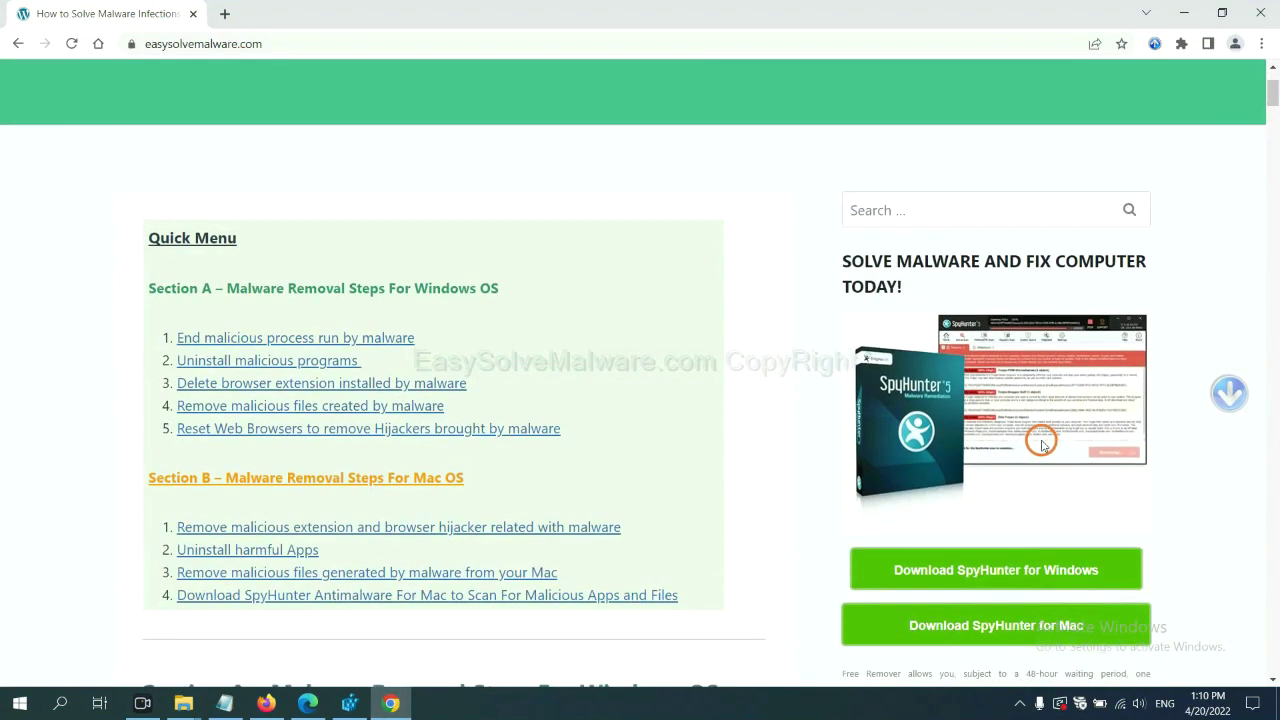
{"action": "scroll", "coordinate": [983, 372], "scroll_direction": "down", "scroll_amount": 1}
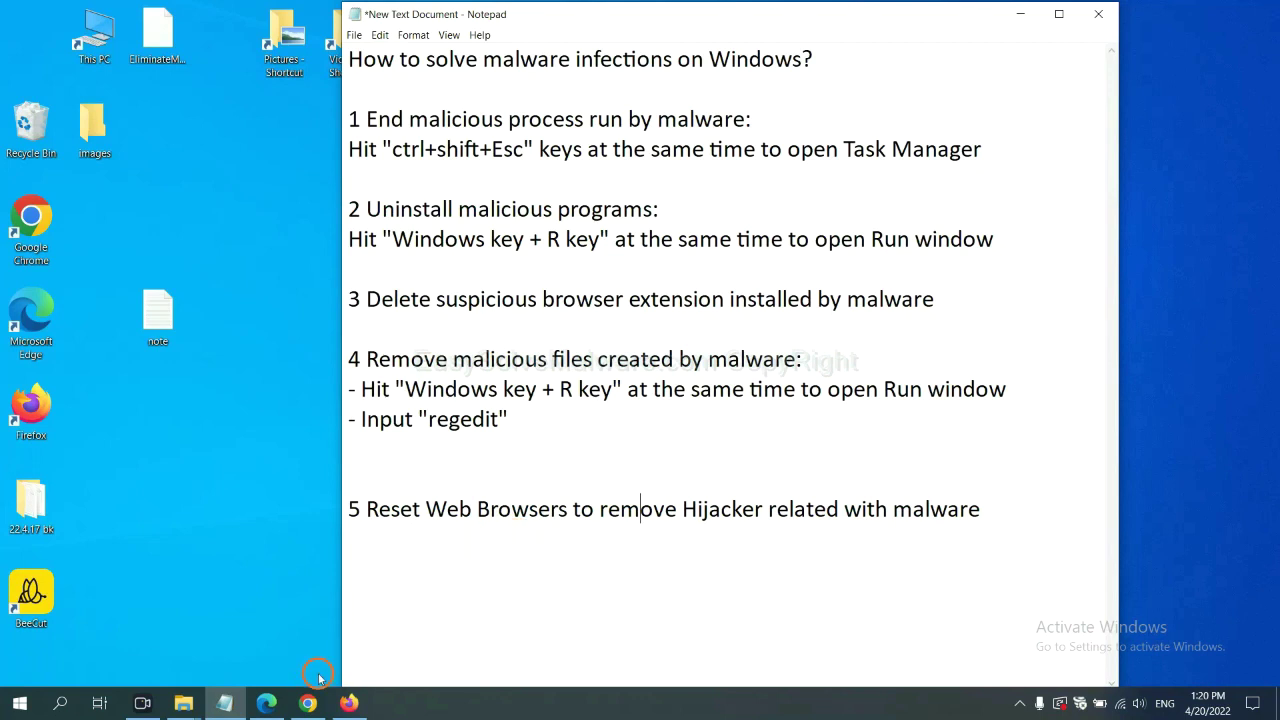
- Switch to Chrome, search its settings for "reset", and restore the settings to their original defaults
{"action": "left_click", "coordinate": [308, 703]}
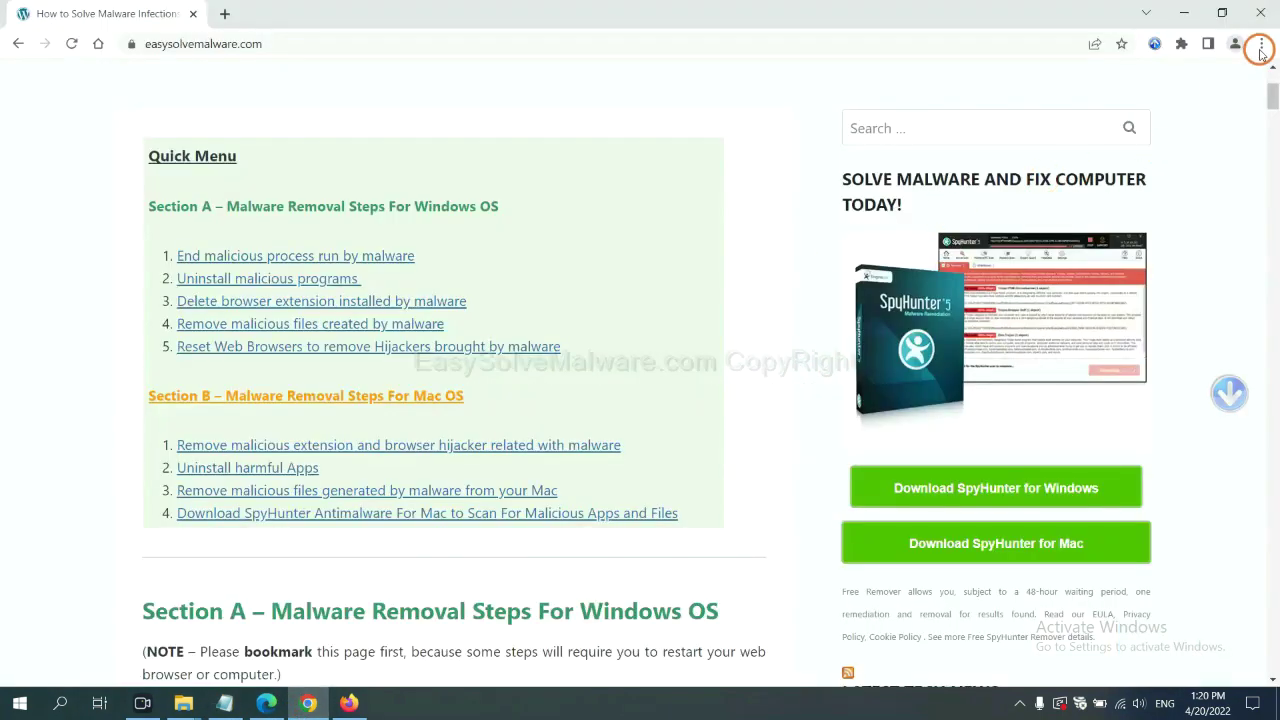
{"action": "left_click", "coordinate": [1261, 46]}
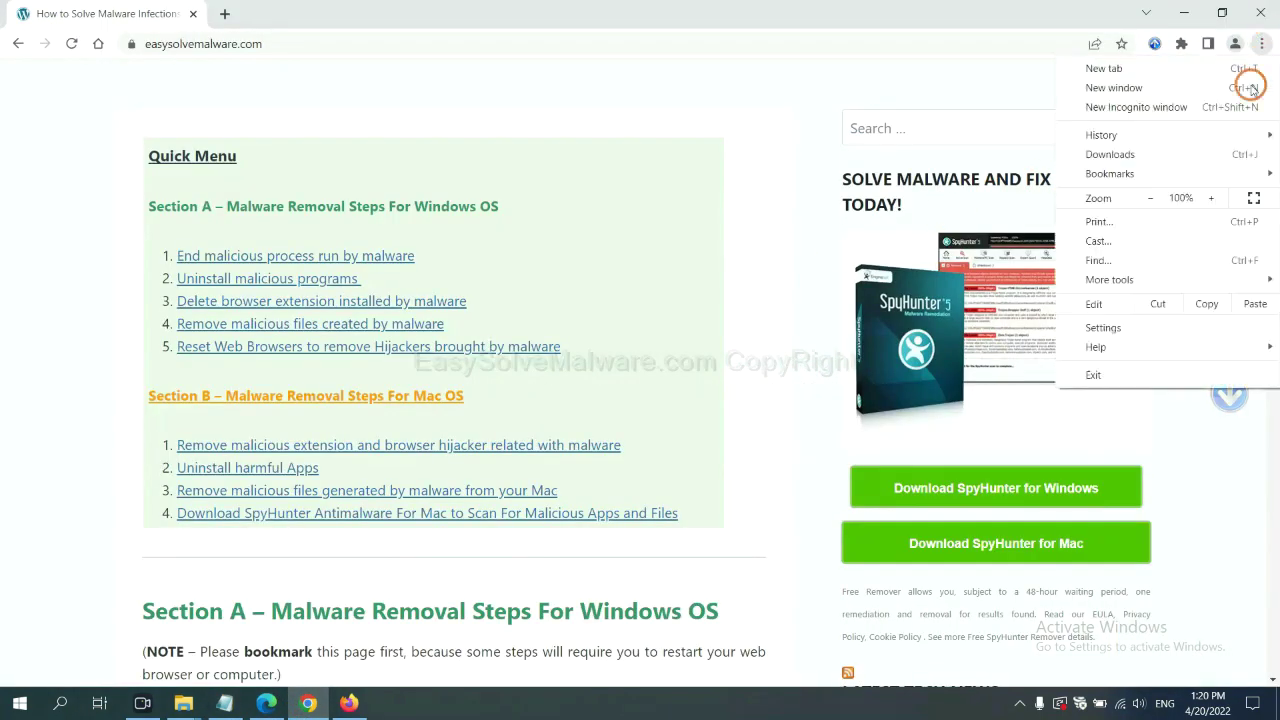
{"action": "left_click", "coordinate": [1121, 326]}
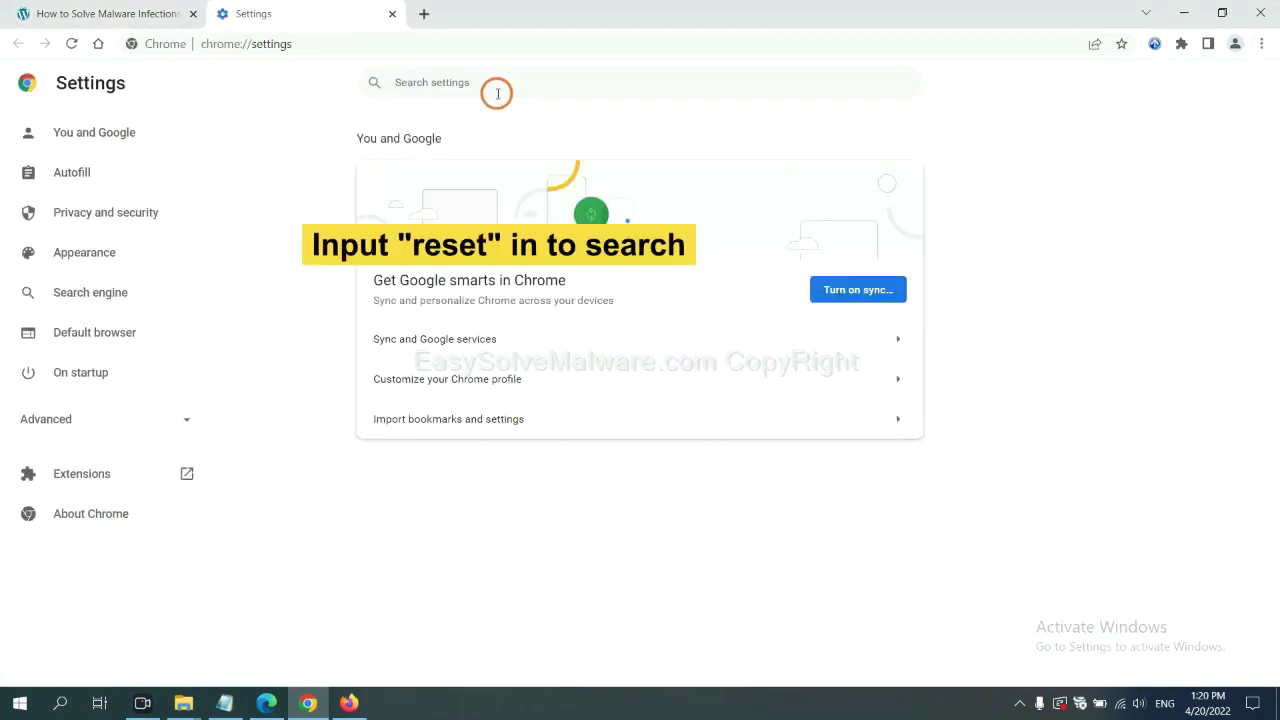
{"action": "left_click", "coordinate": [497, 93]}
{"action": "type", "text": "reset"}
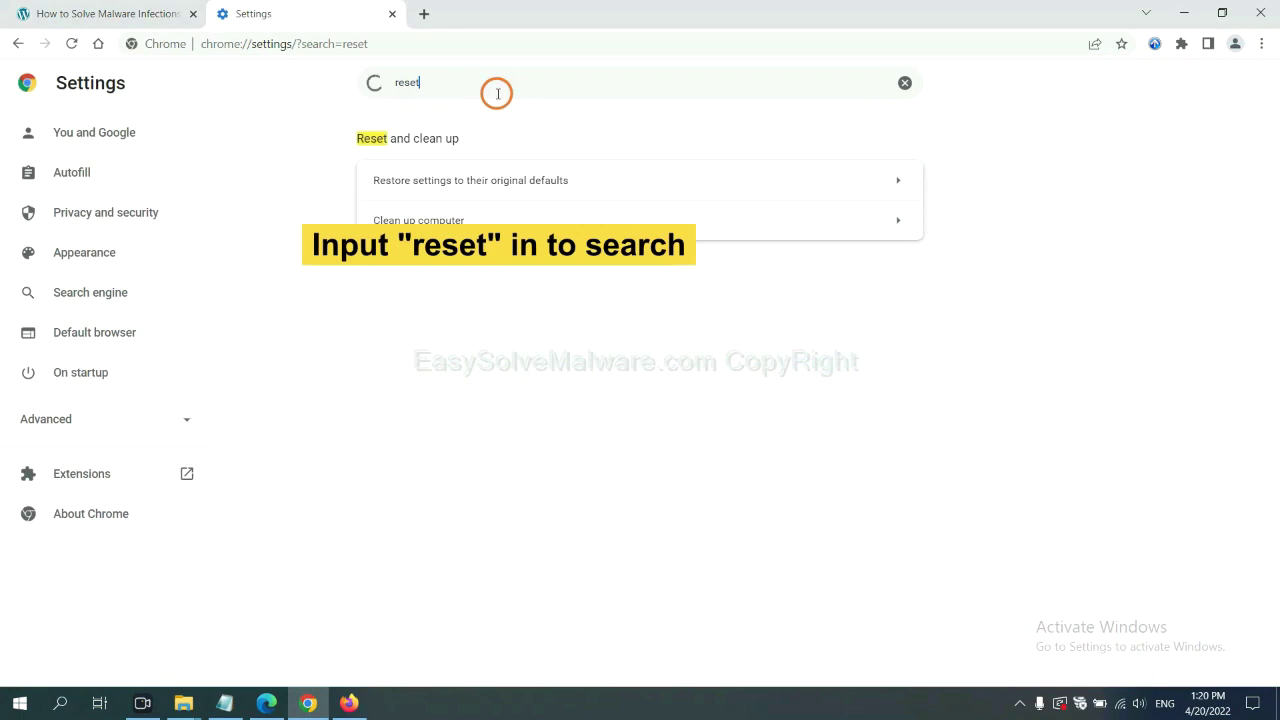
{"action": "left_click", "coordinate": [545, 178]}
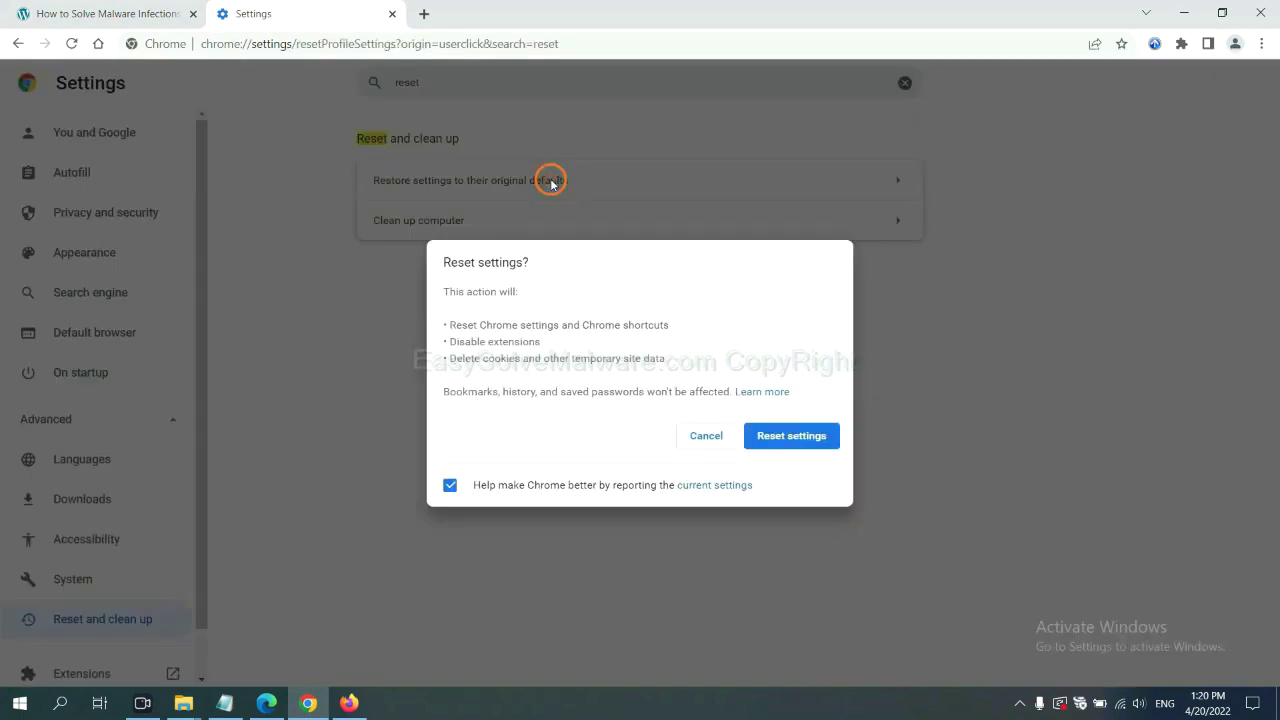
{"action": "left_click", "coordinate": [793, 443]}
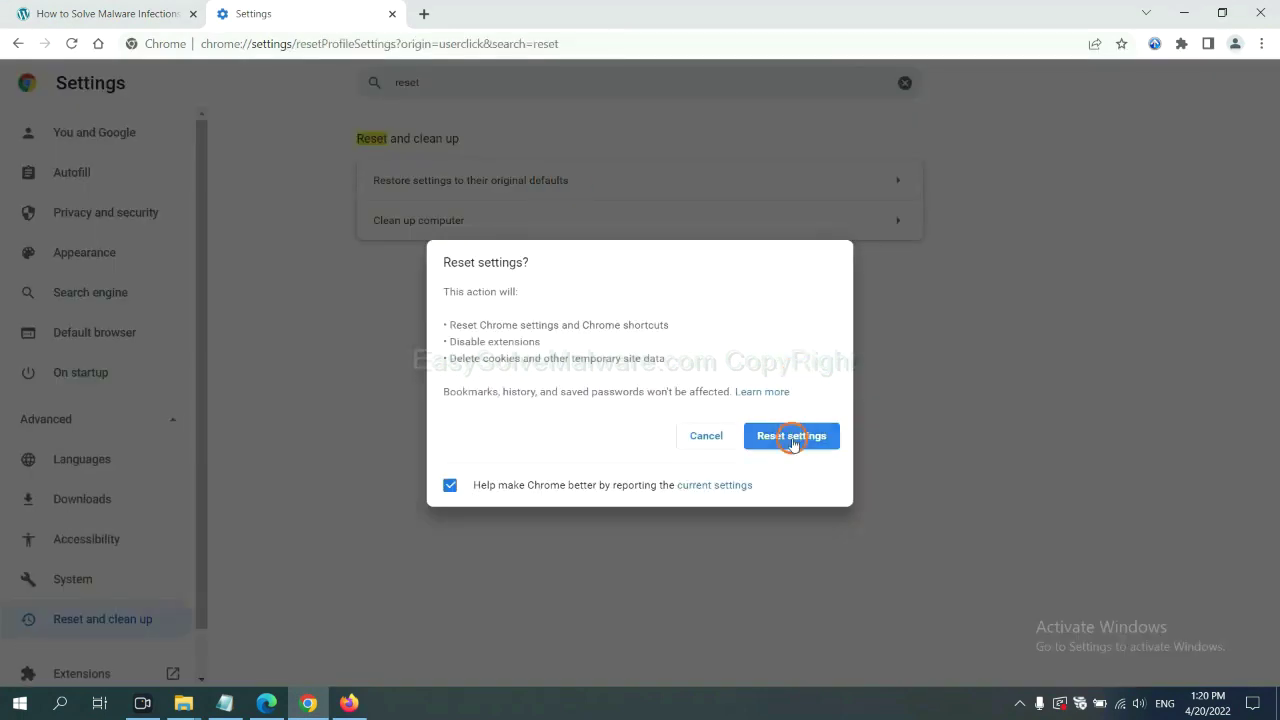
- Switch to Firefox, open its troubleshooting information page, and refresh Firefox to its default settings
{"action": "left_click", "coordinate": [350, 698]}
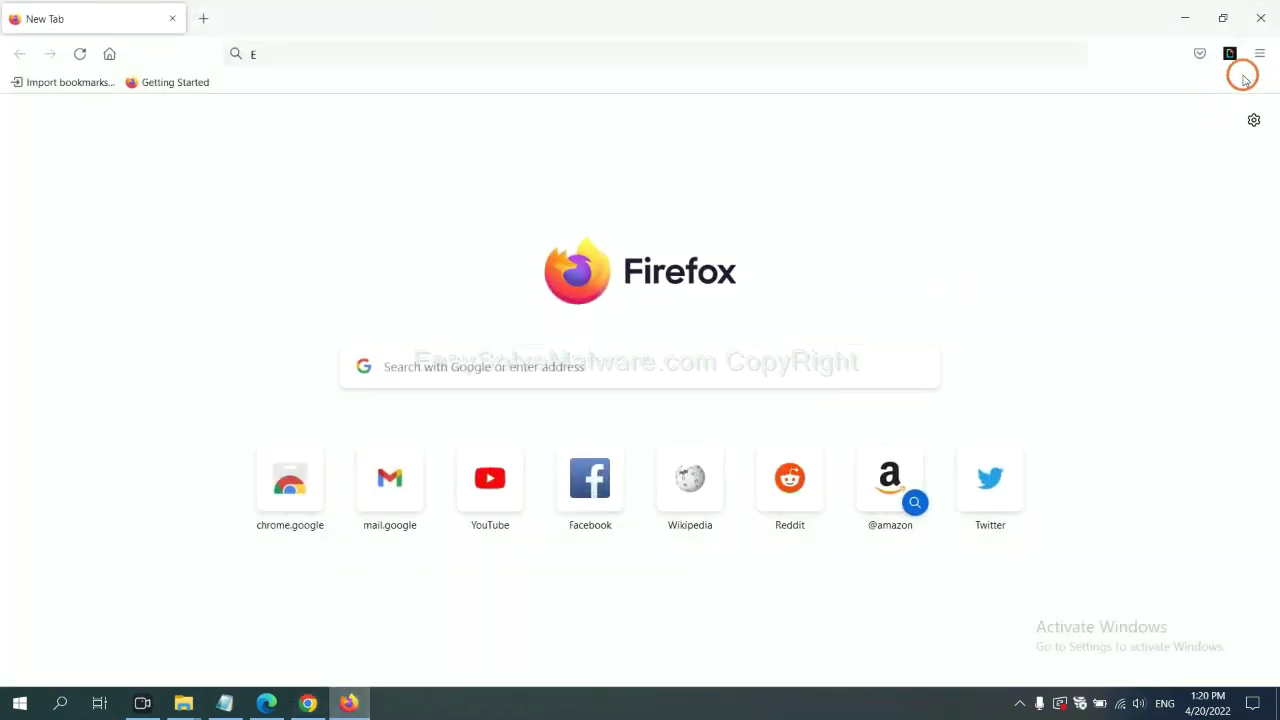
{"action": "left_click", "coordinate": [1259, 56]}
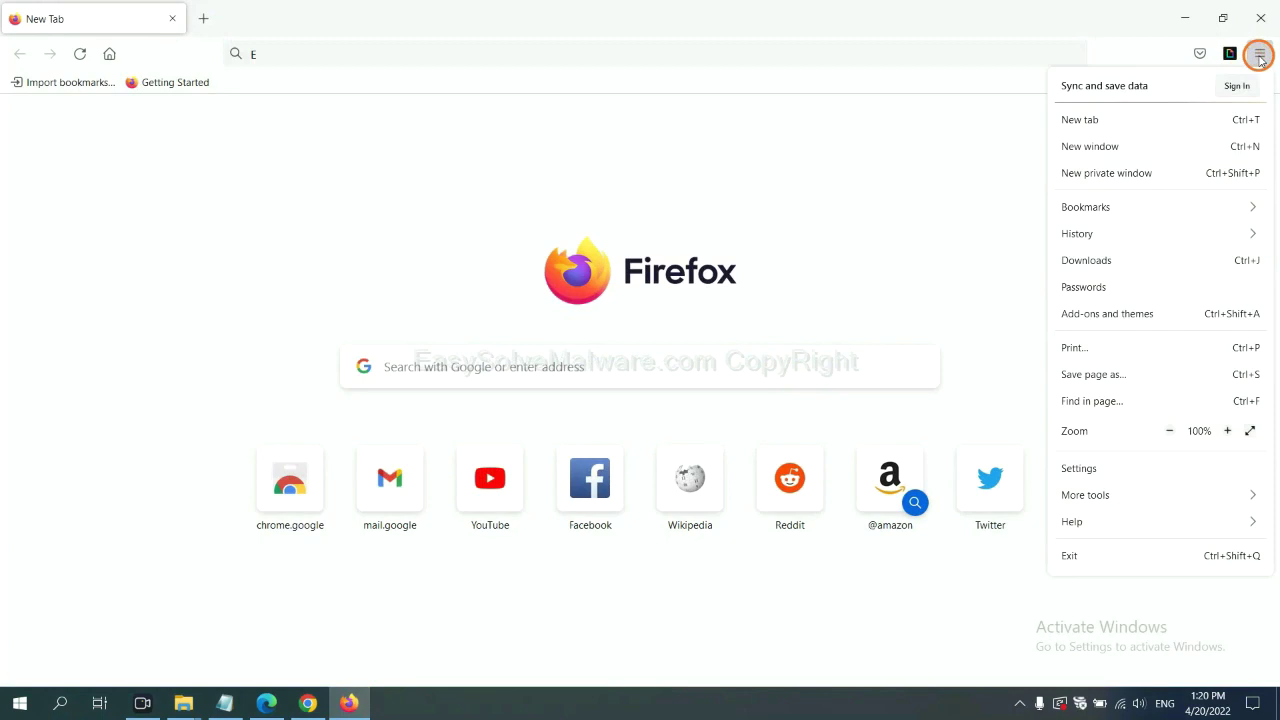
{"action": "left_click", "coordinate": [1100, 518]}
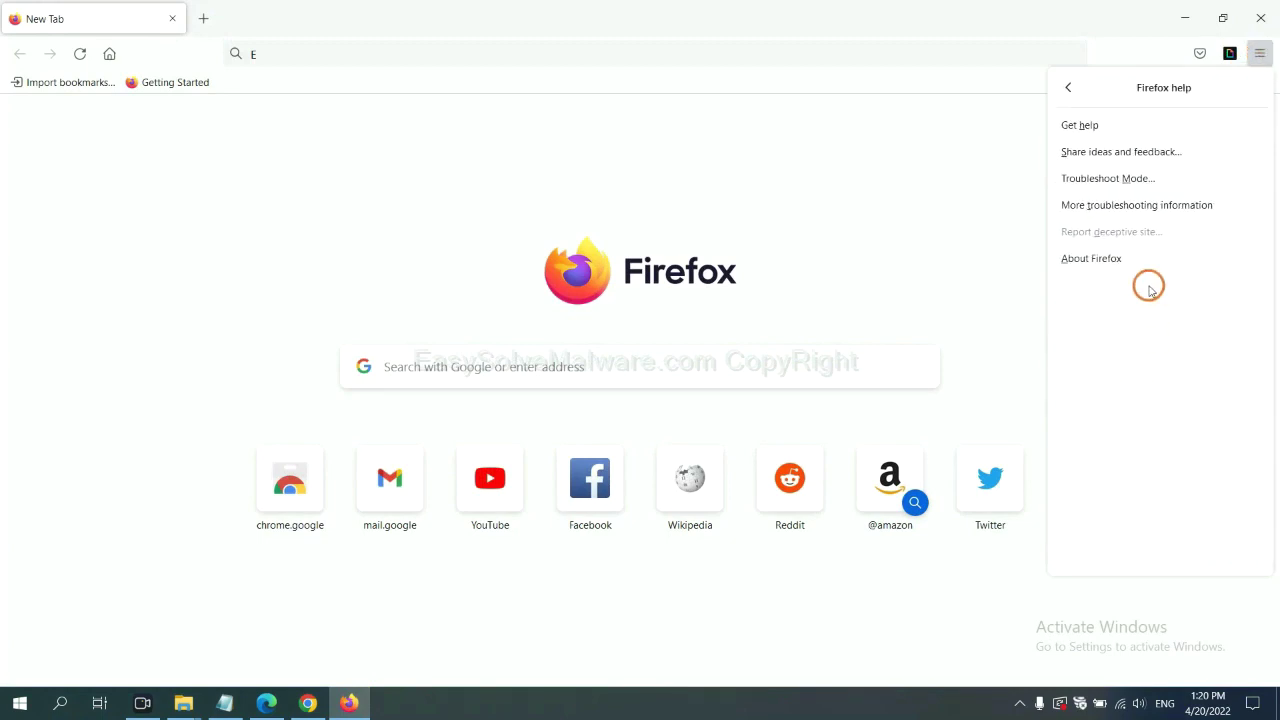
{"action": "left_click", "coordinate": [1124, 207]}
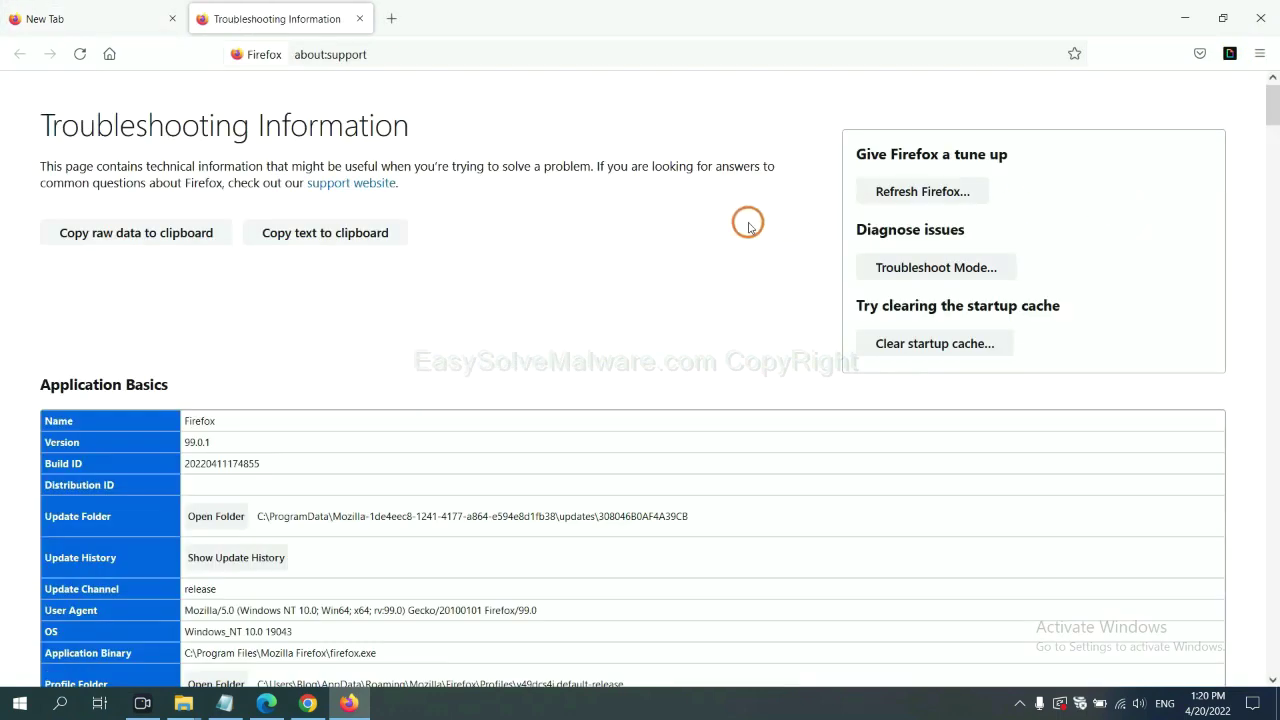
{"action": "left_click", "coordinate": [899, 194]}
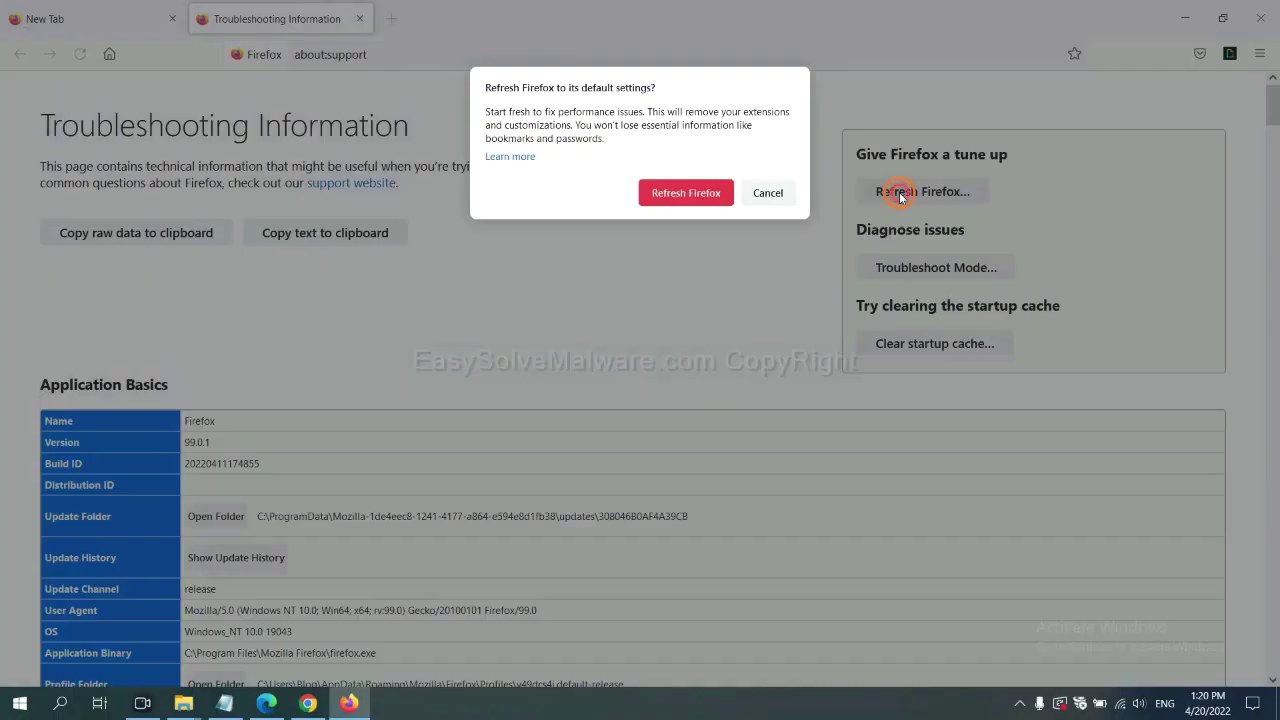
{"action": "left_click", "coordinate": [697, 197]}
- Switch to Edge, search its settings for "reset", and choose to restore settings to their default values
{"action": "left_click", "coordinate": [266, 706]}
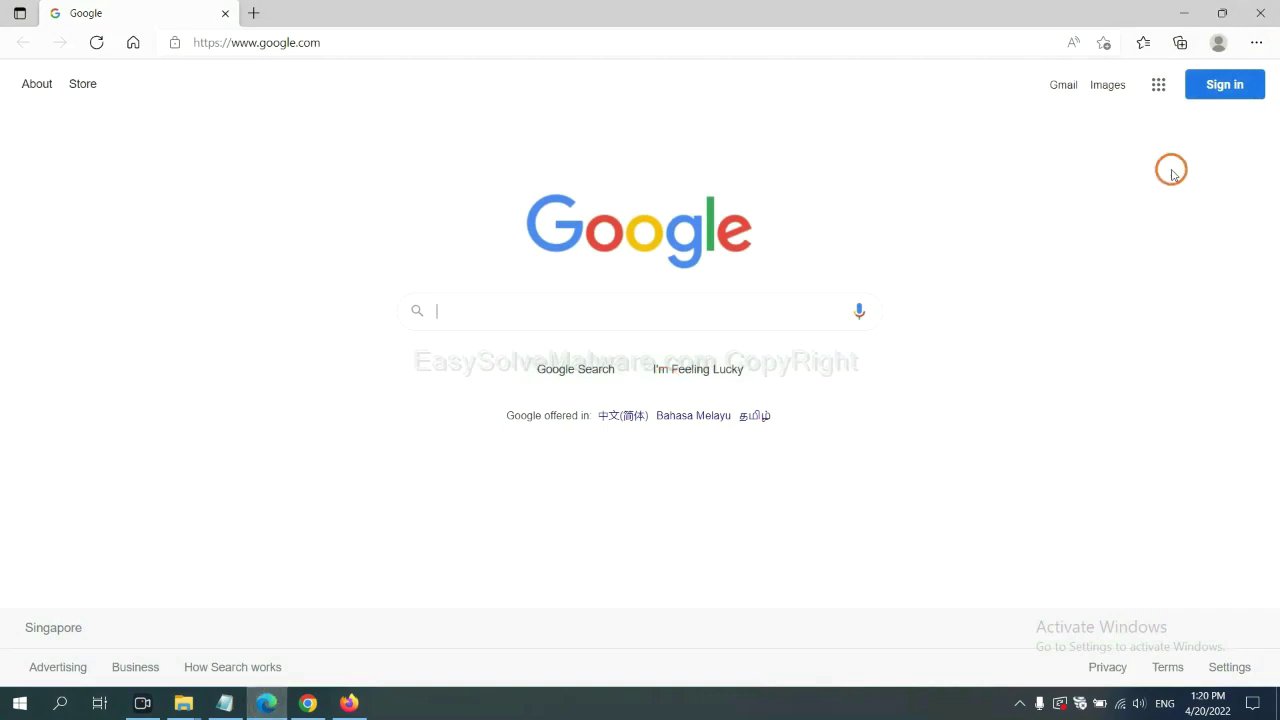
{"action": "left_click", "coordinate": [1254, 43]}
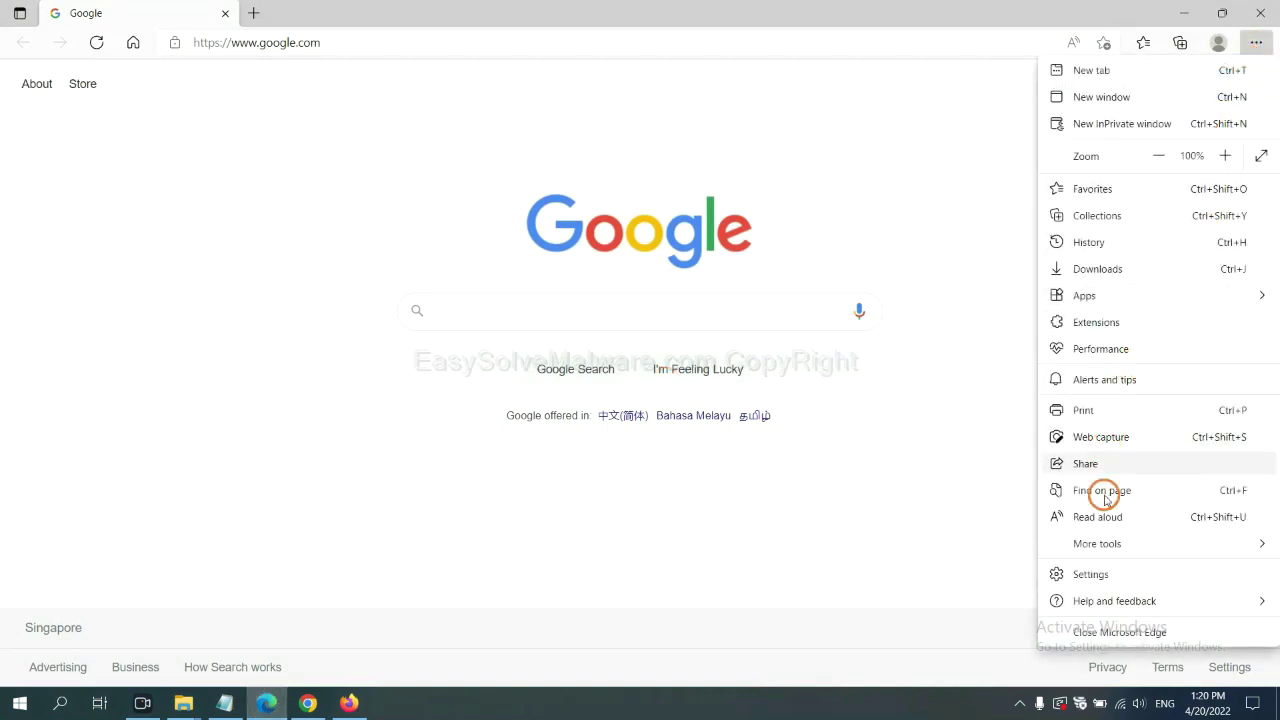
{"action": "left_click", "coordinate": [1095, 574]}
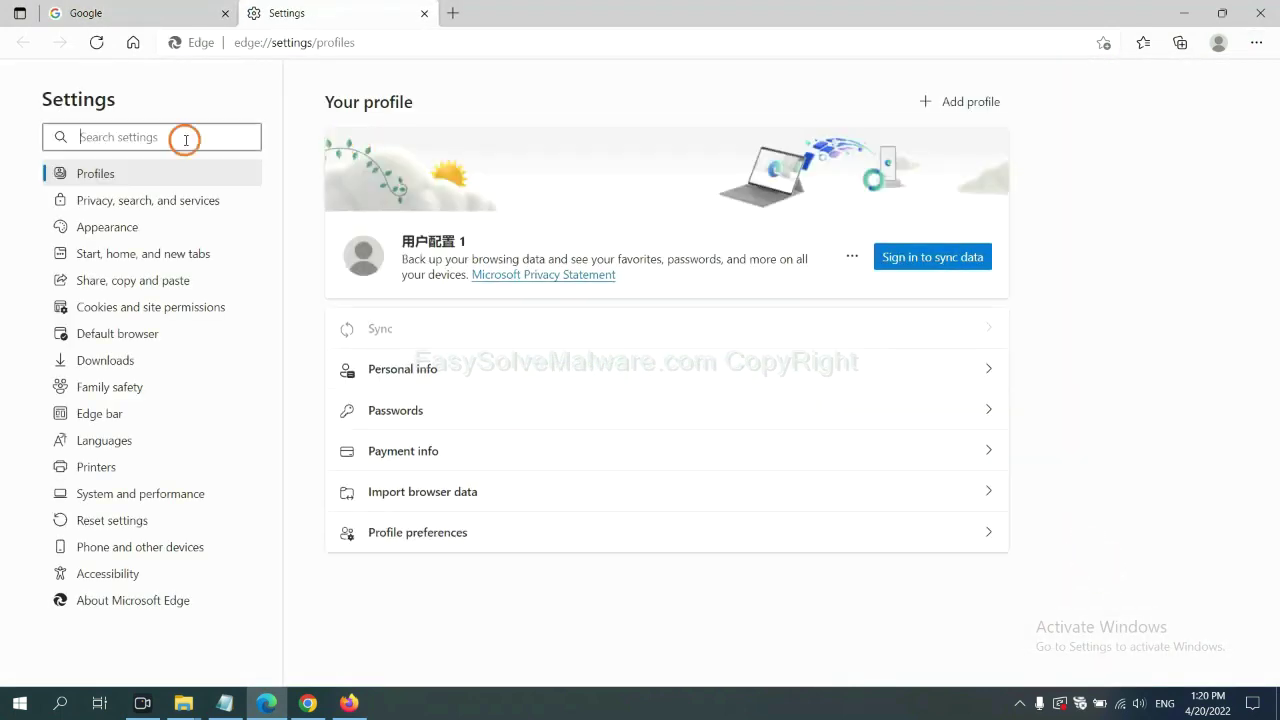
{"action": "type", "text": "re"}
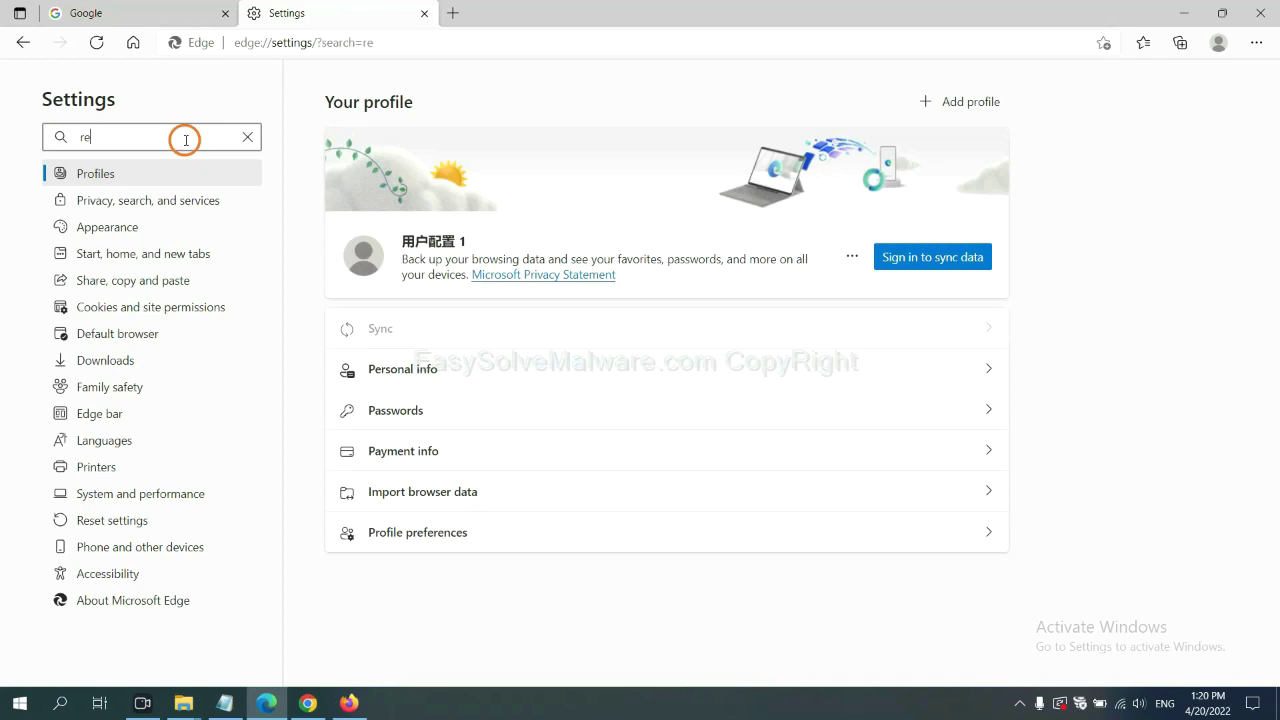
{"action": "type", "text": "set"}
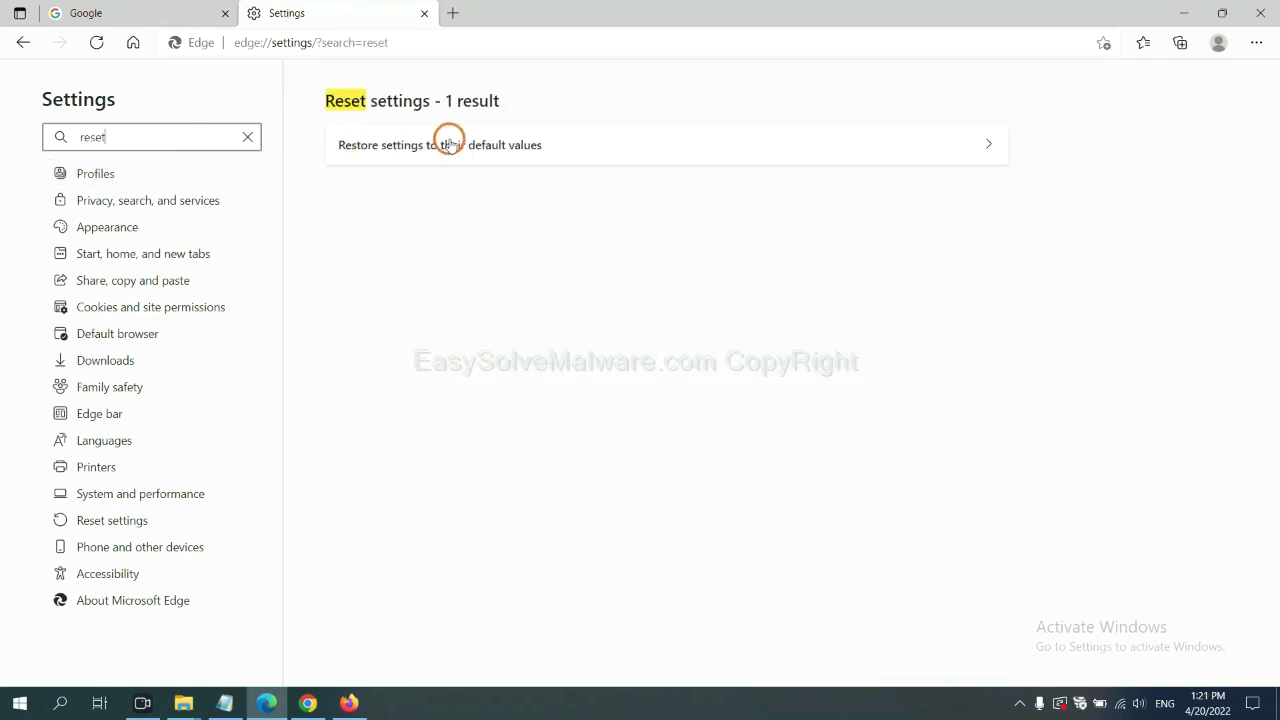
{"action": "left_click", "coordinate": [449, 144]}
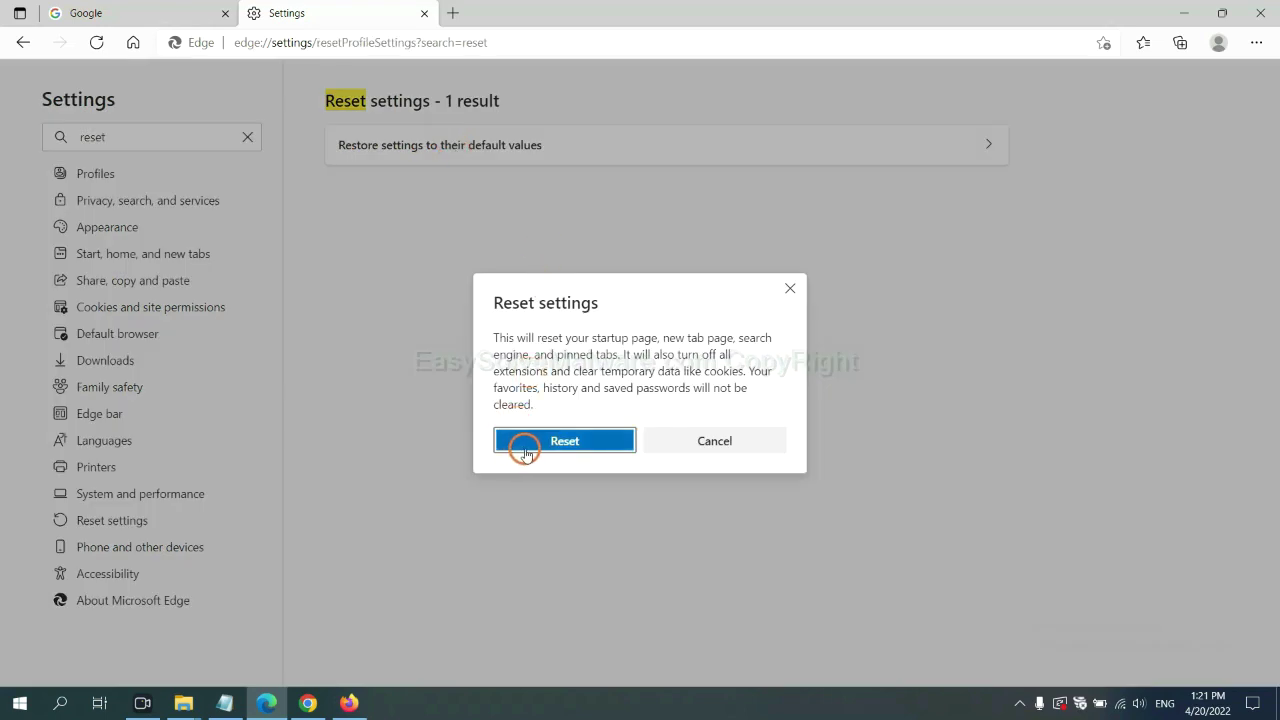